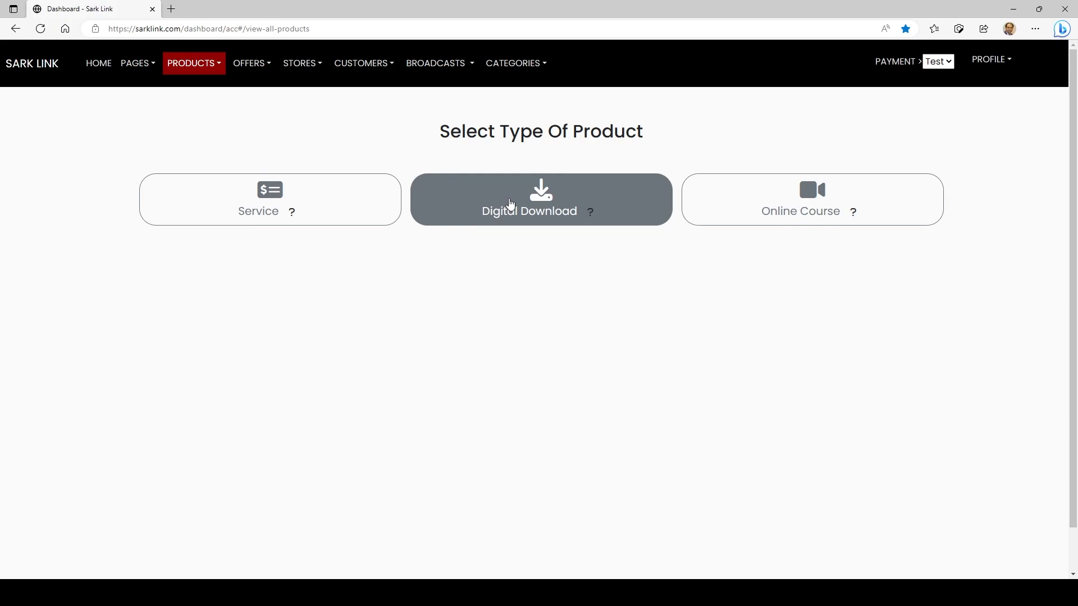
# Start a new digital download product and name it Download, with the URL download
pyautogui.click(511, 203)
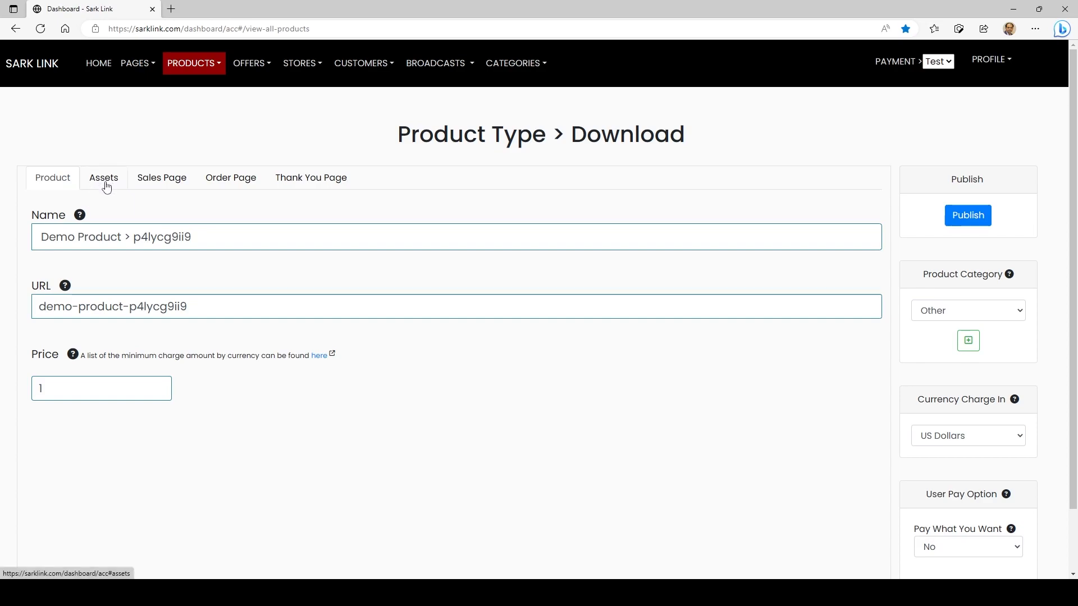
pyautogui.doubleClick(596, 132)
pyautogui.hotkey('ctrl', 'c')
pyautogui.click(209, 240)
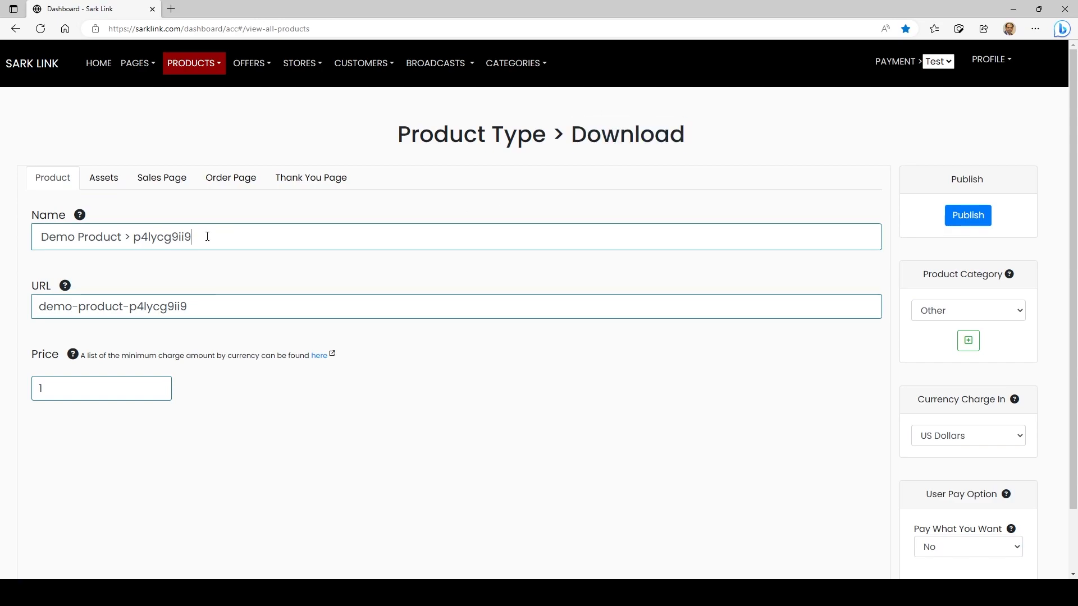
pyautogui.hotkey('ctrl', 'a')
pyautogui.hotkey('ctrl', 'v')
pyautogui.click(197, 305)
# Set the product's price to 15 and its charge currency to Australian Dollars
pyautogui.click(73, 393)
pyautogui.write('15')
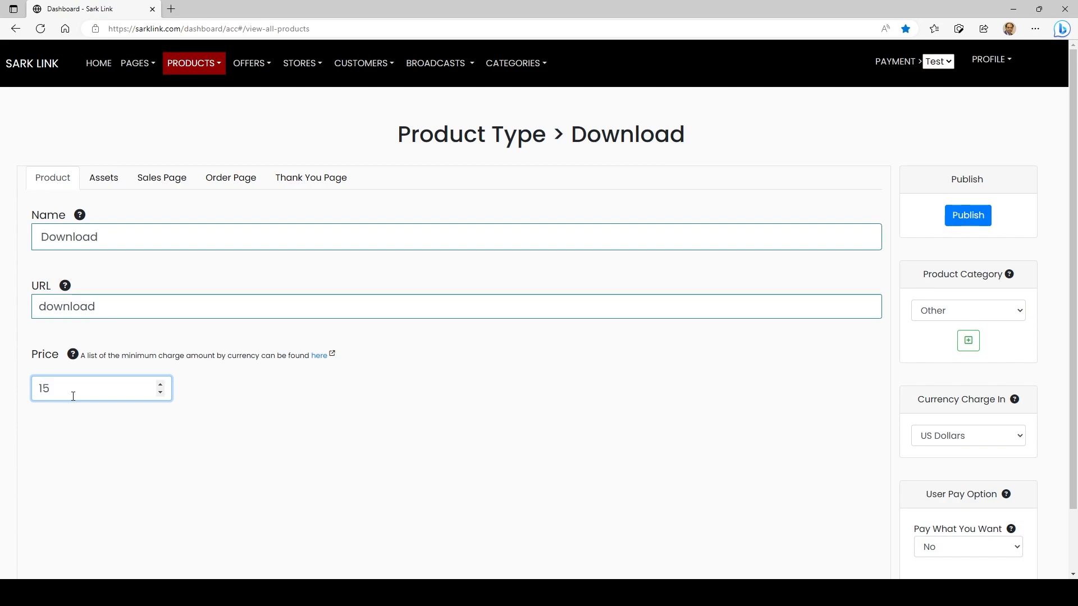
pyautogui.click(972, 443)
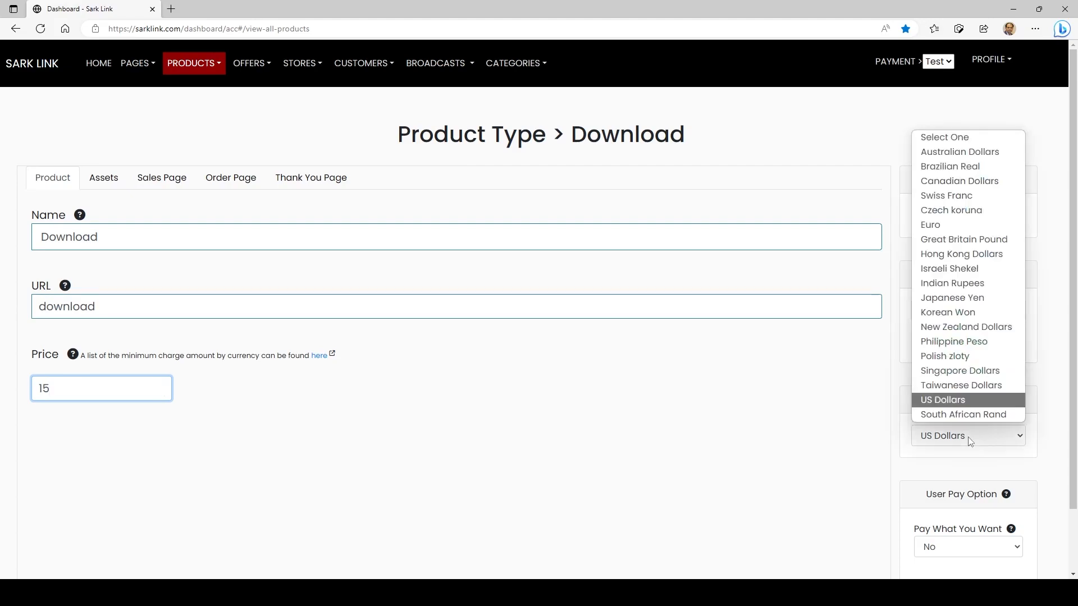
pyautogui.click(993, 153)
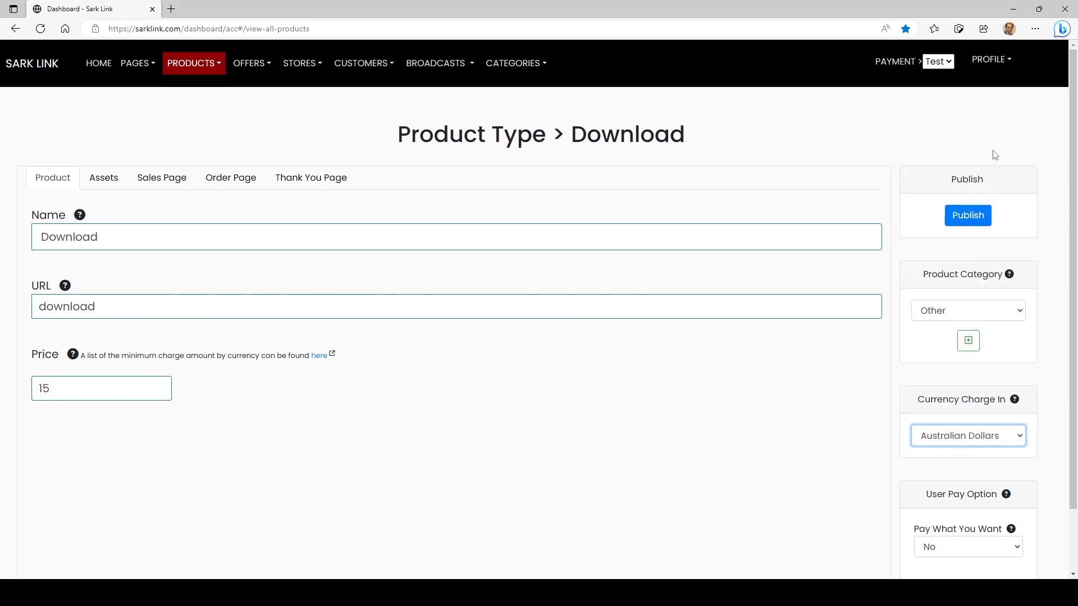
# Upload 11-main3.jpg and 58f8bcf70ed2bdaf7c128307.png as the product's downloadable files
pyautogui.click(104, 183)
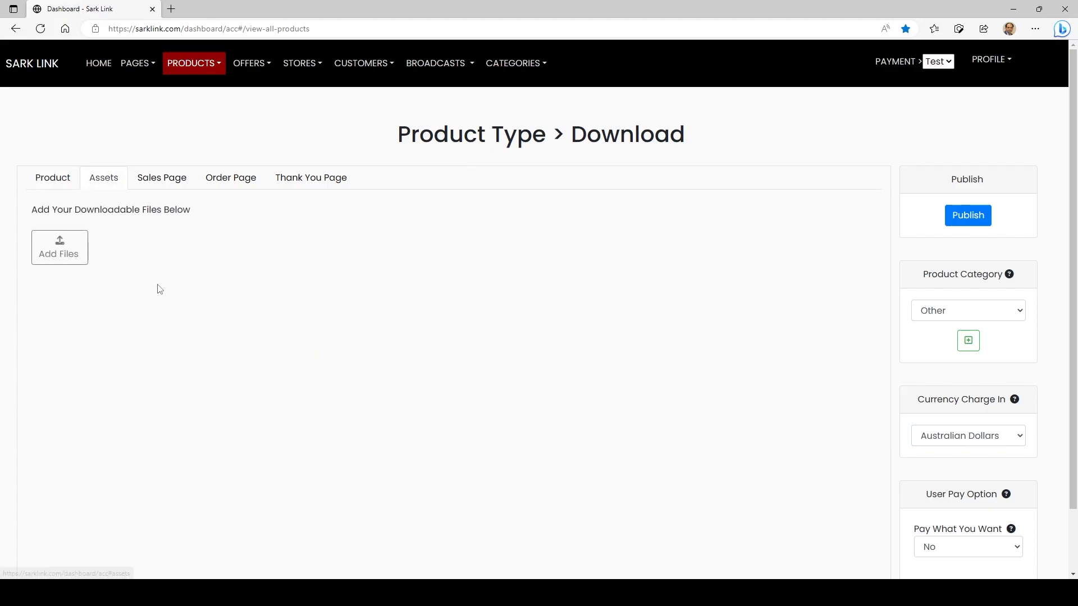
pyautogui.click(66, 252)
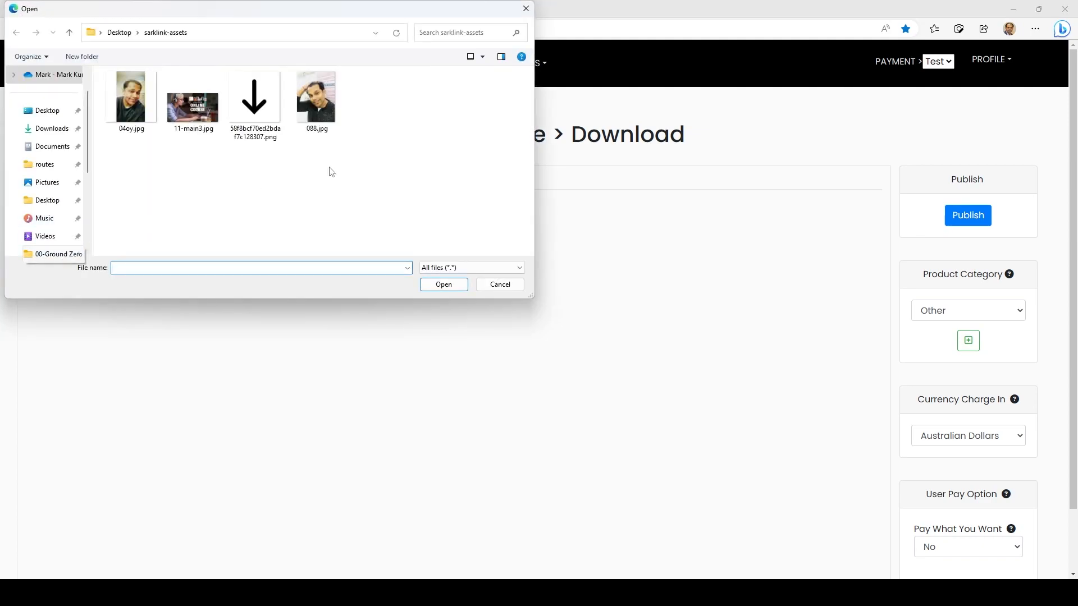
pyautogui.moveTo(266, 17); pyautogui.dragTo(594, 69)
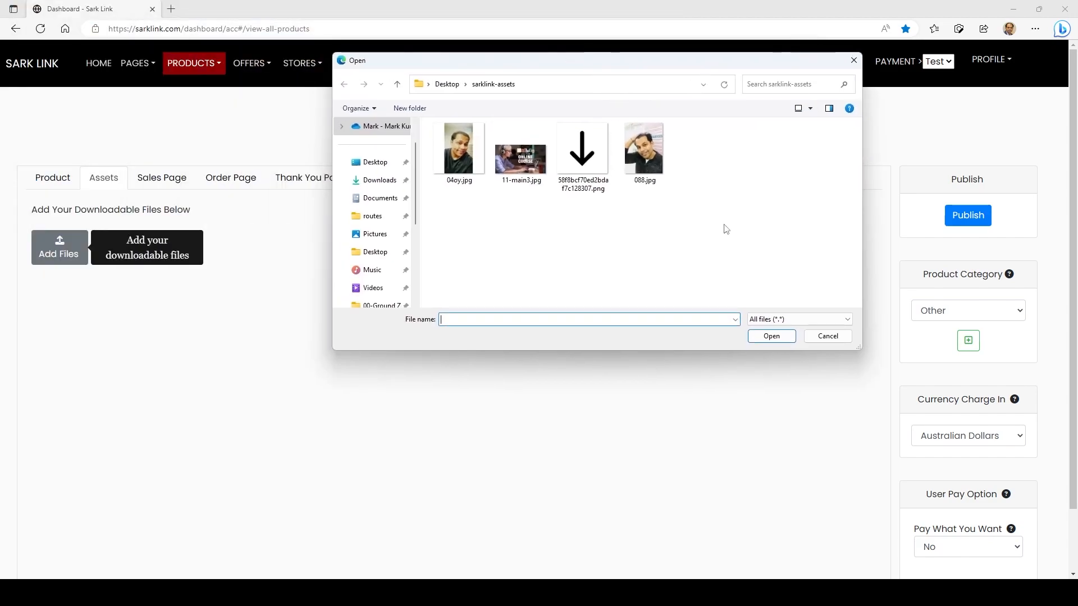
pyautogui.moveTo(704, 187); pyautogui.dragTo(592, 139)
pyautogui.moveTo(608, 220); pyautogui.dragTo(507, 142)
pyautogui.click(772, 338)
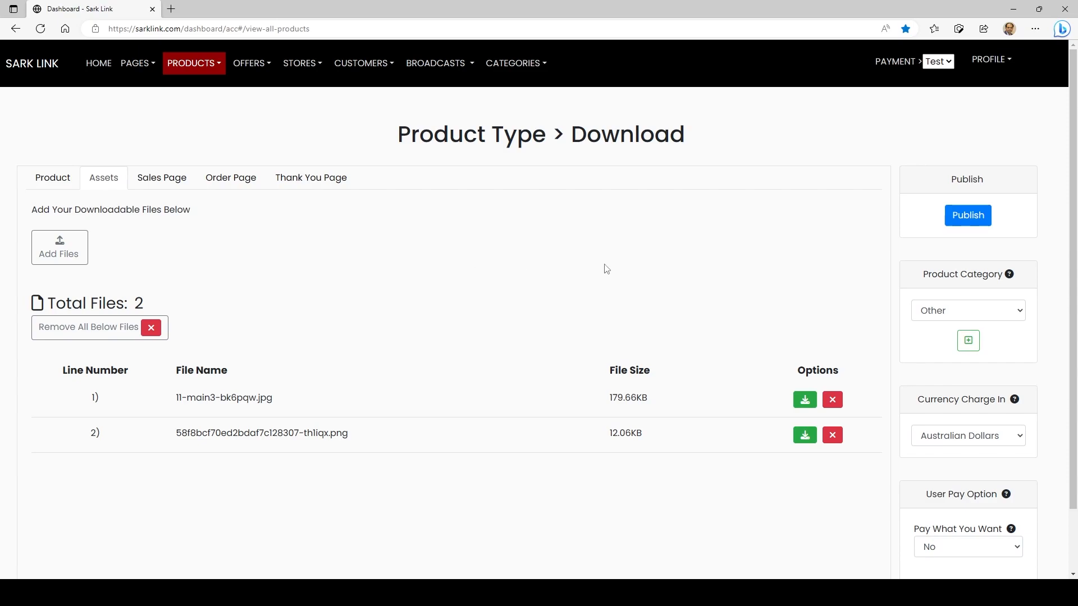
# Delete the 11-main3 file from the product's assets and upload 04oy.jpg and 11-main3.jpg
pyautogui.click(832, 400)
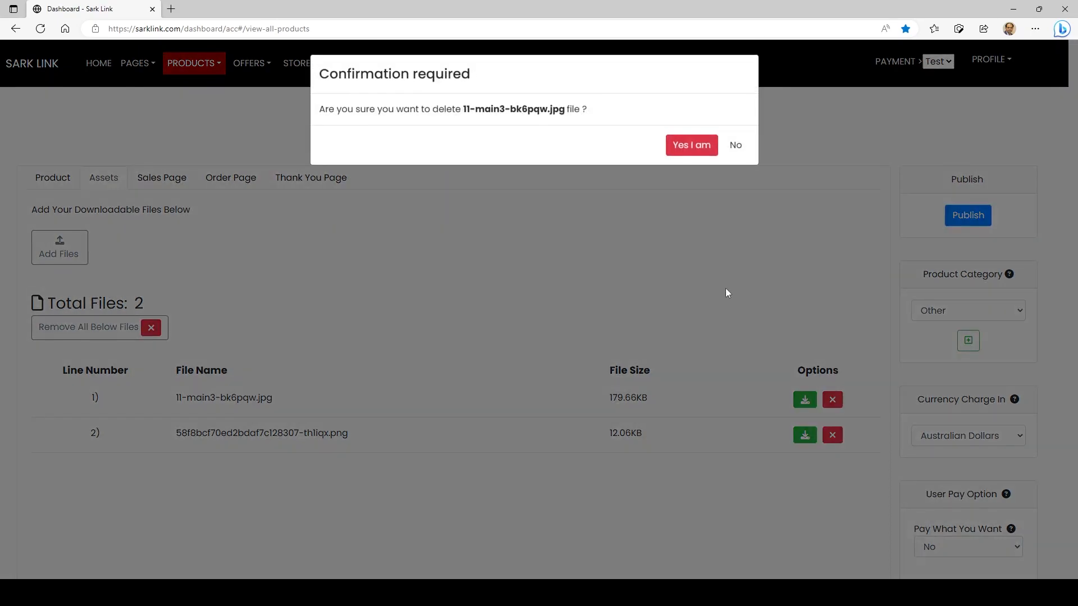
pyautogui.click(686, 148)
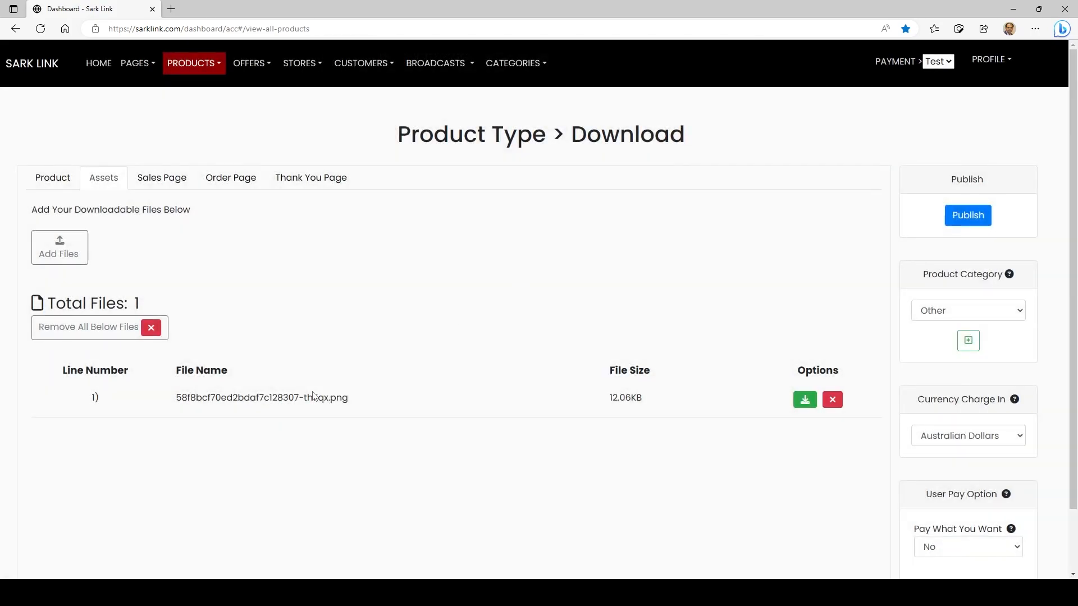
pyautogui.click(59, 247)
pyautogui.doubleClick(465, 163)
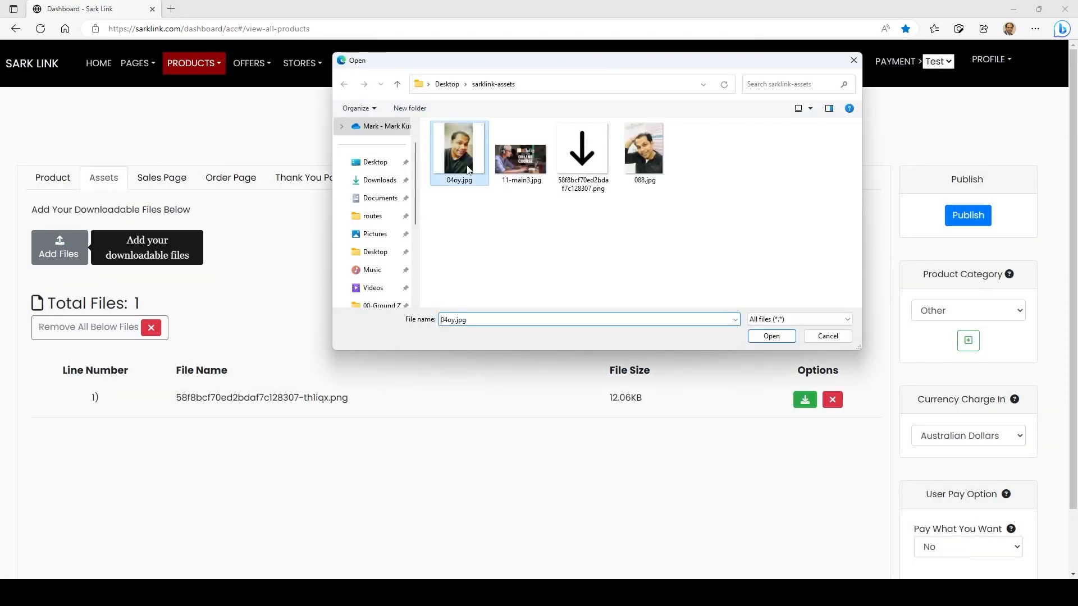
pyautogui.click(68, 251)
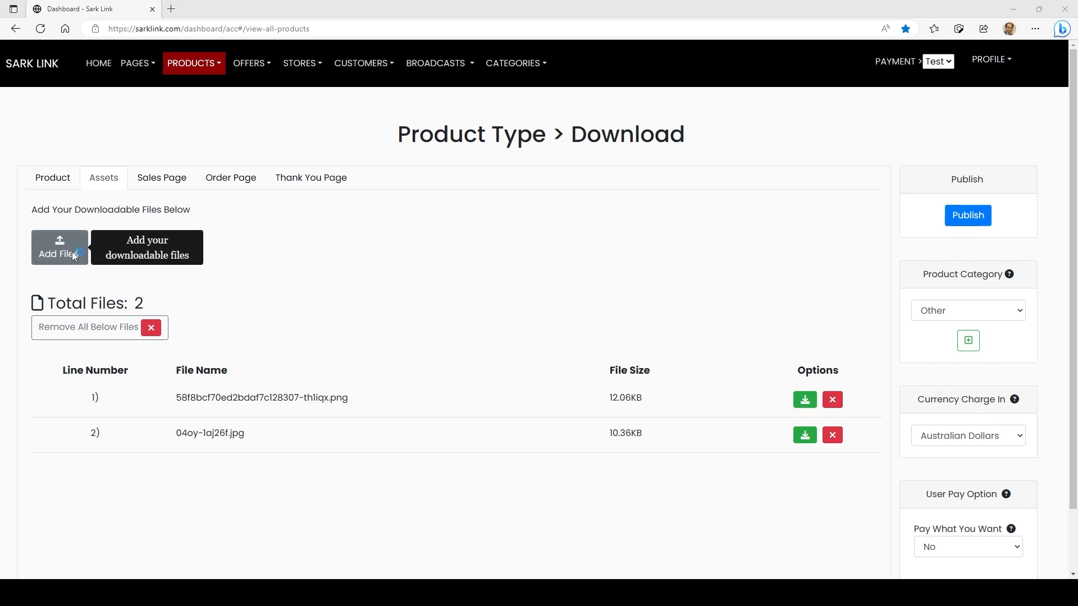
pyautogui.doubleClick(520, 159)
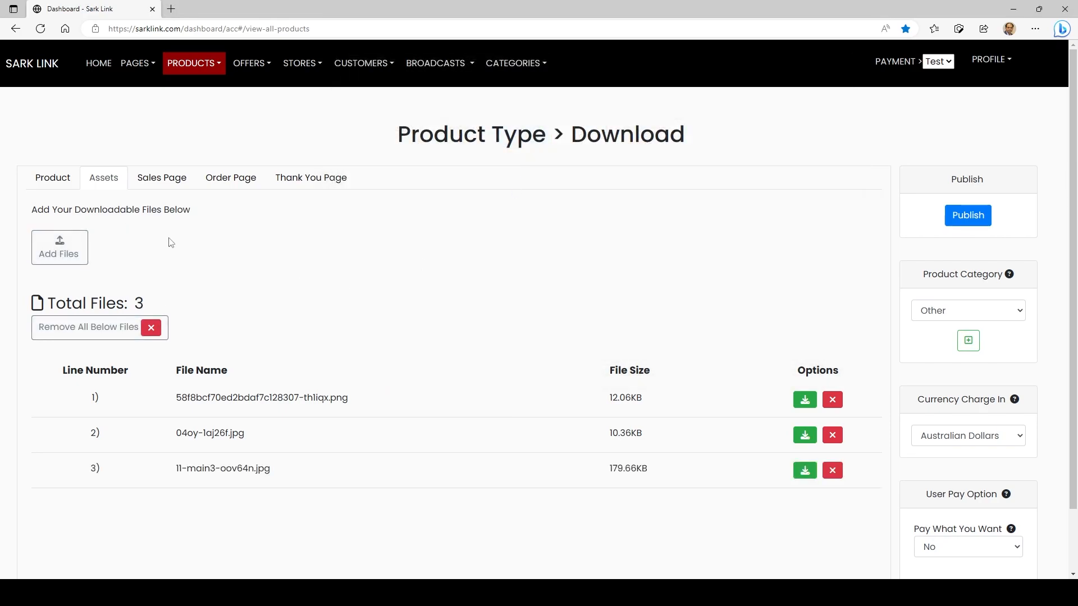
# Remove all downloadable files from the assets and upload 11-main3.jpg and 58f8bcf70ed2bdaf7c128307.png instead
pyautogui.click(80, 326)
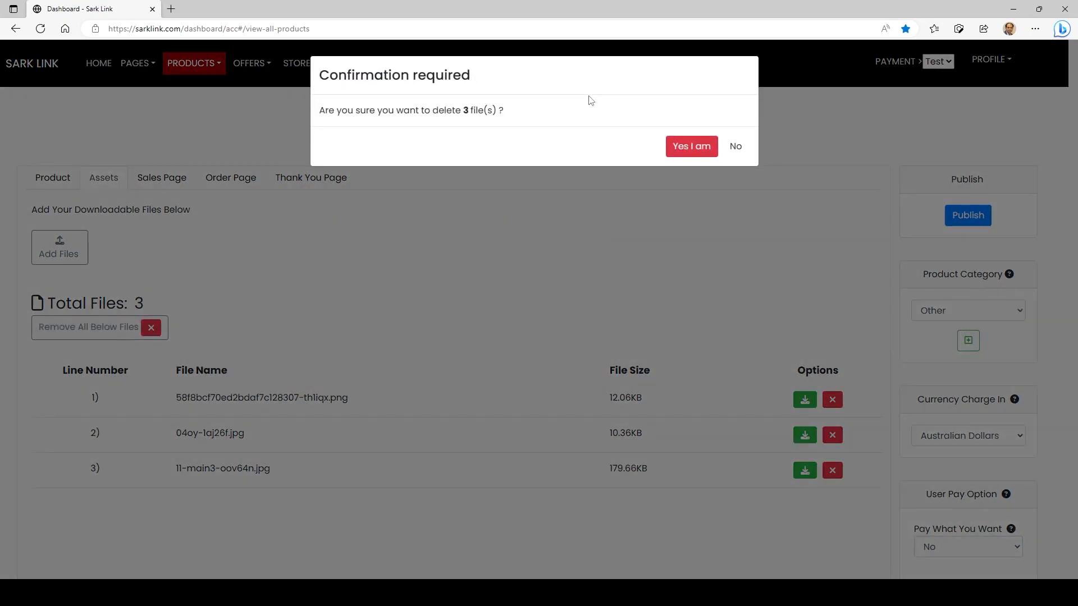
pyautogui.click(691, 152)
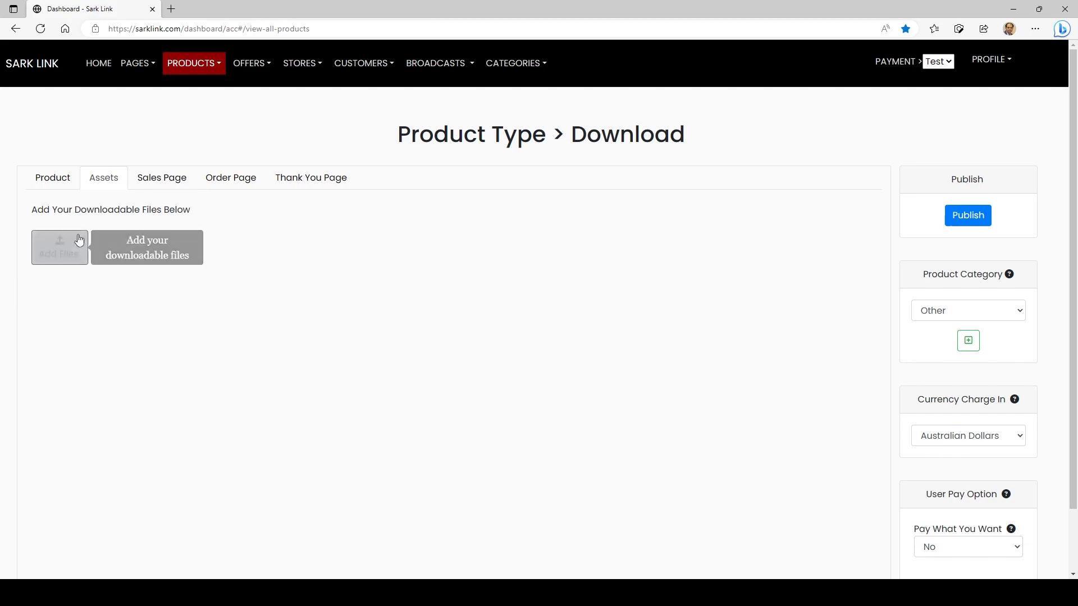
pyautogui.click(74, 251)
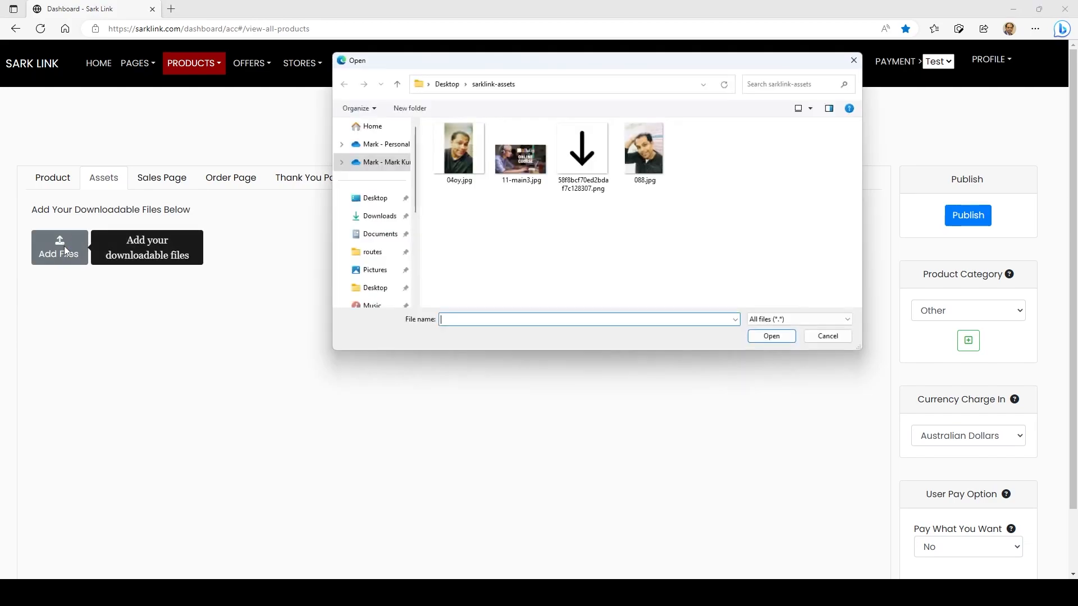
pyautogui.moveTo(596, 217); pyautogui.dragTo(519, 119)
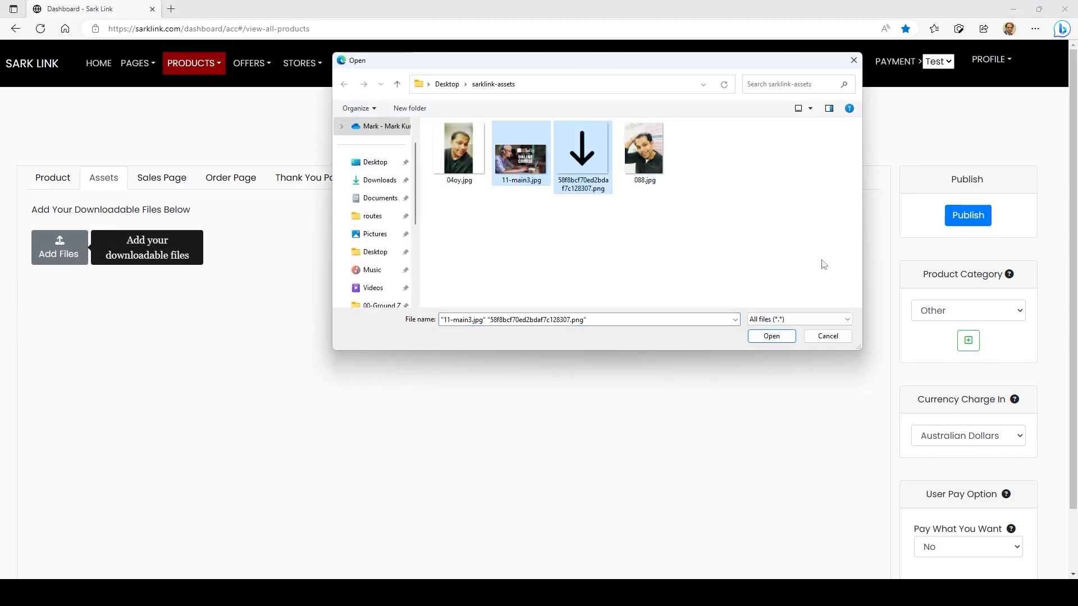
pyautogui.click(767, 341)
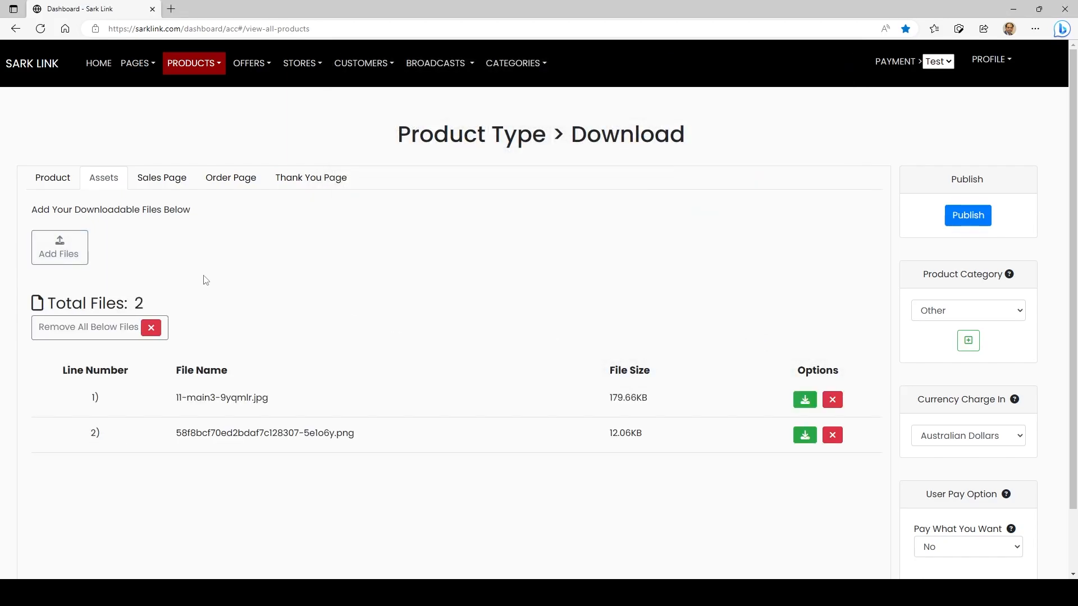
# Add 11-main3.jpg as the feature image in the sales page header
pyautogui.click(168, 186)
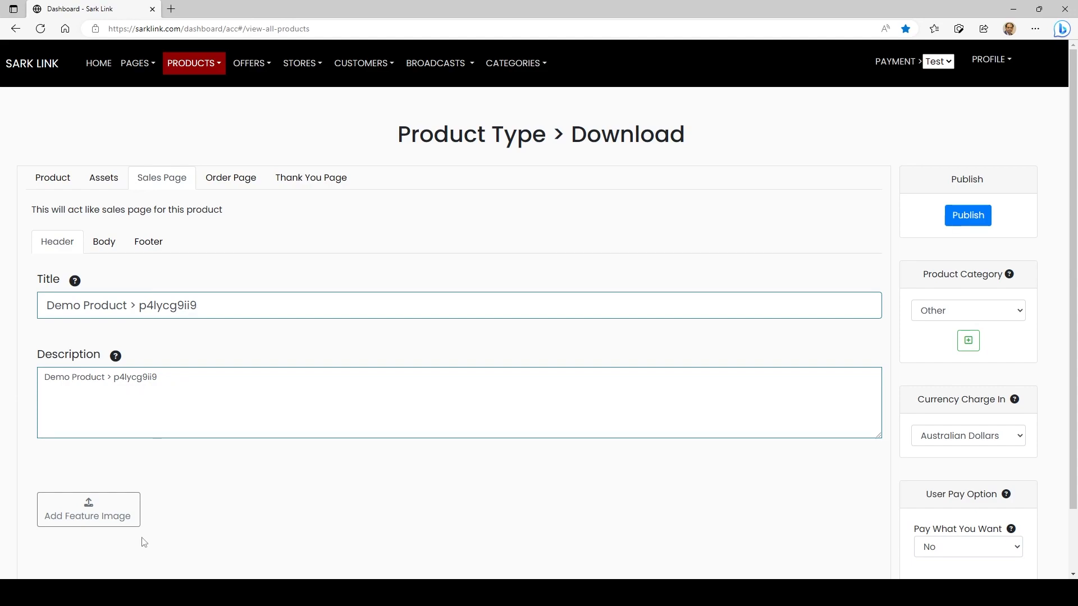
pyautogui.click(74, 515)
pyautogui.doubleClick(523, 168)
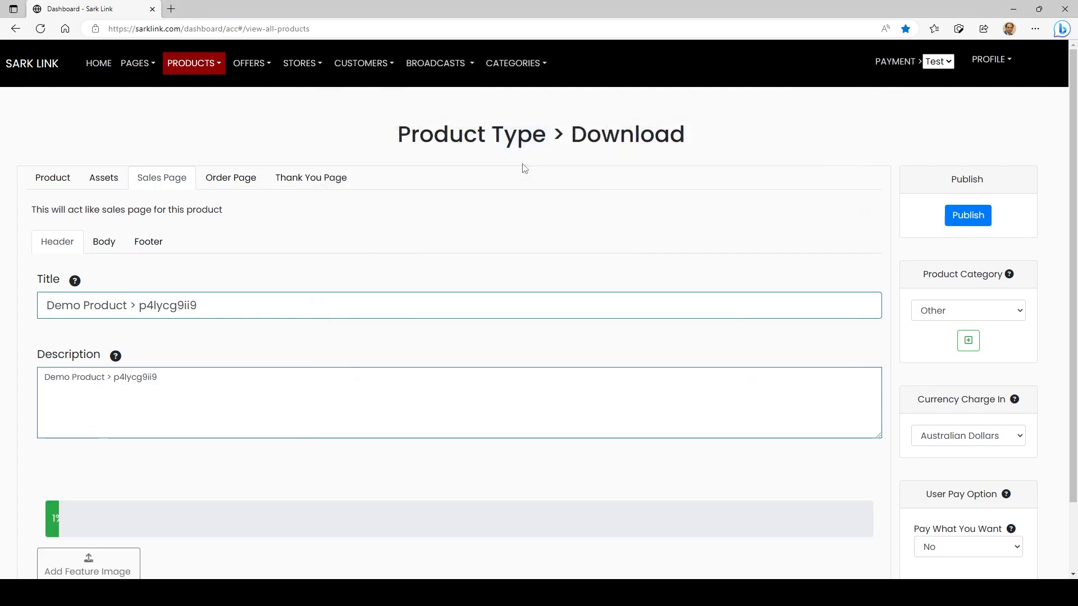
pyautogui.scroll(-2, 209, 483)
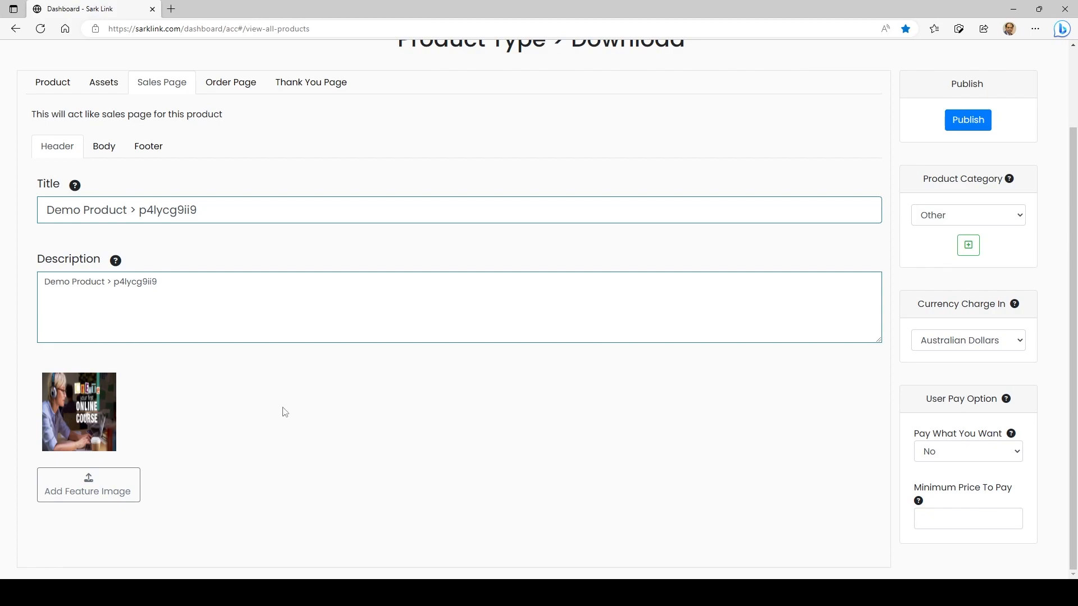
pyautogui.scroll(2, 284, 412)
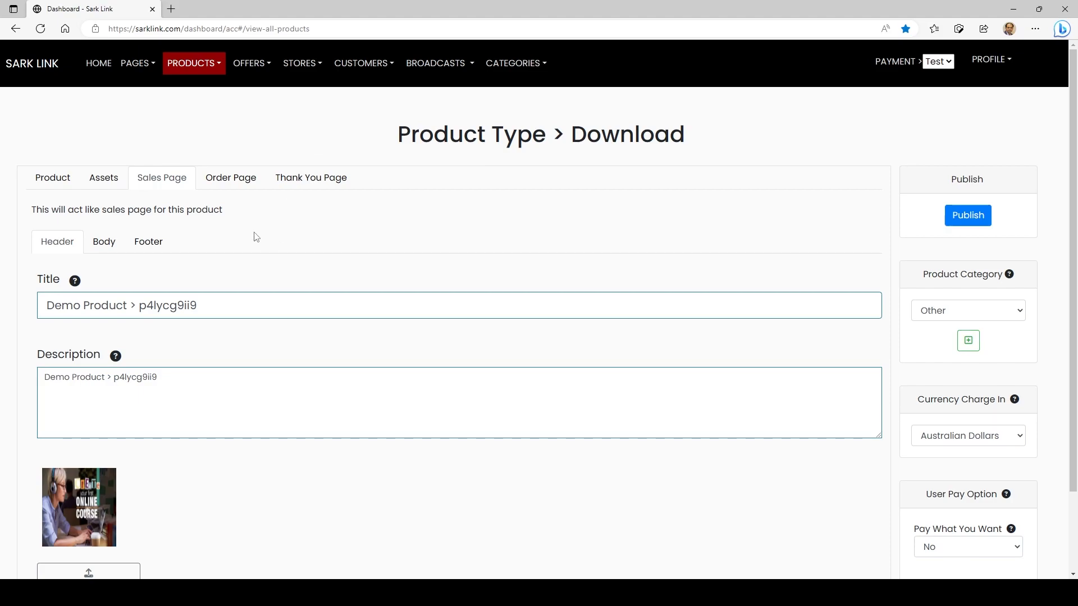
# Delete the placeholder heading section and the Pay Now section from the sales page body
pyautogui.click(110, 247)
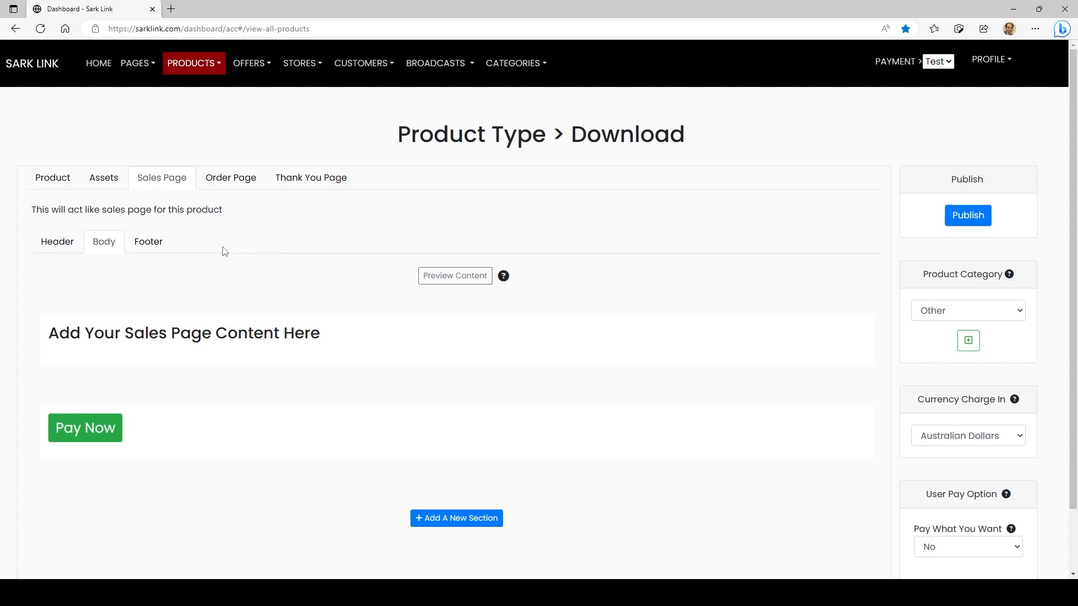
pyautogui.scroll(-2, 758, 224)
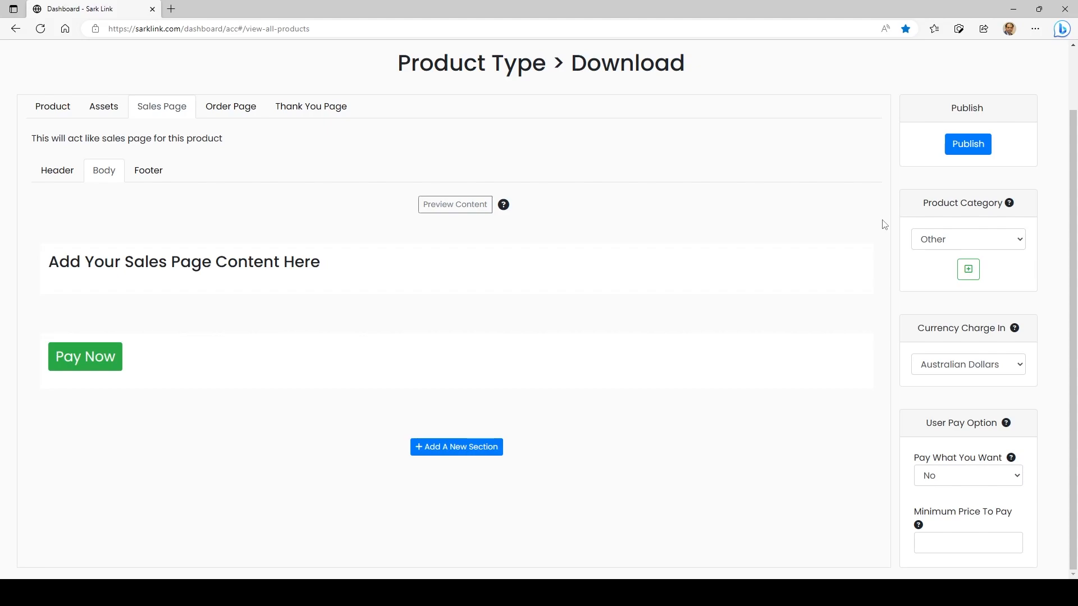
pyautogui.moveTo(753, 235)
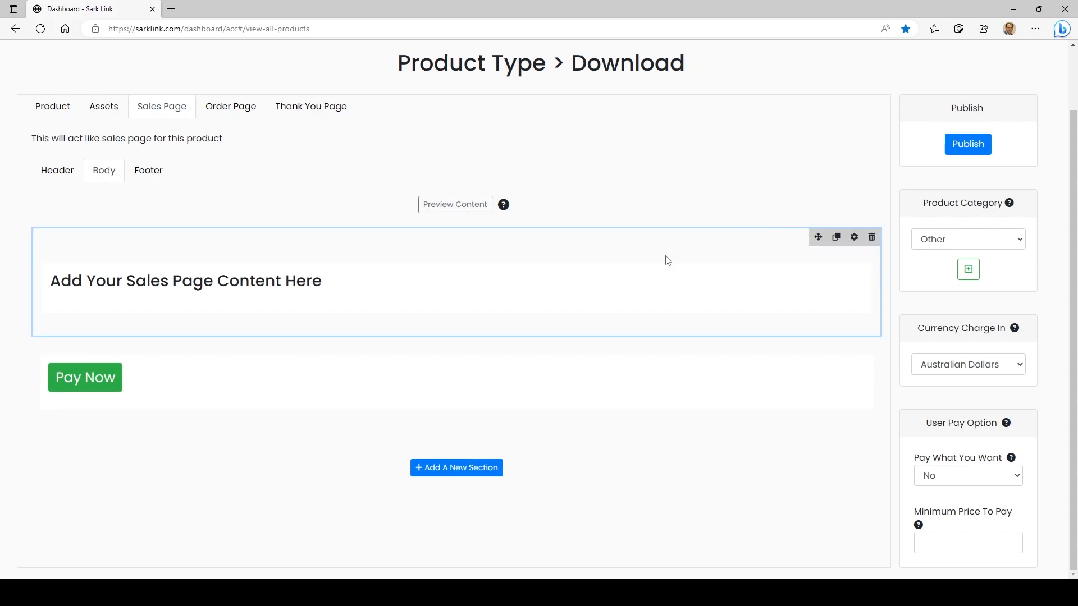
pyautogui.moveTo(863, 296)
pyautogui.moveTo(690, 284)
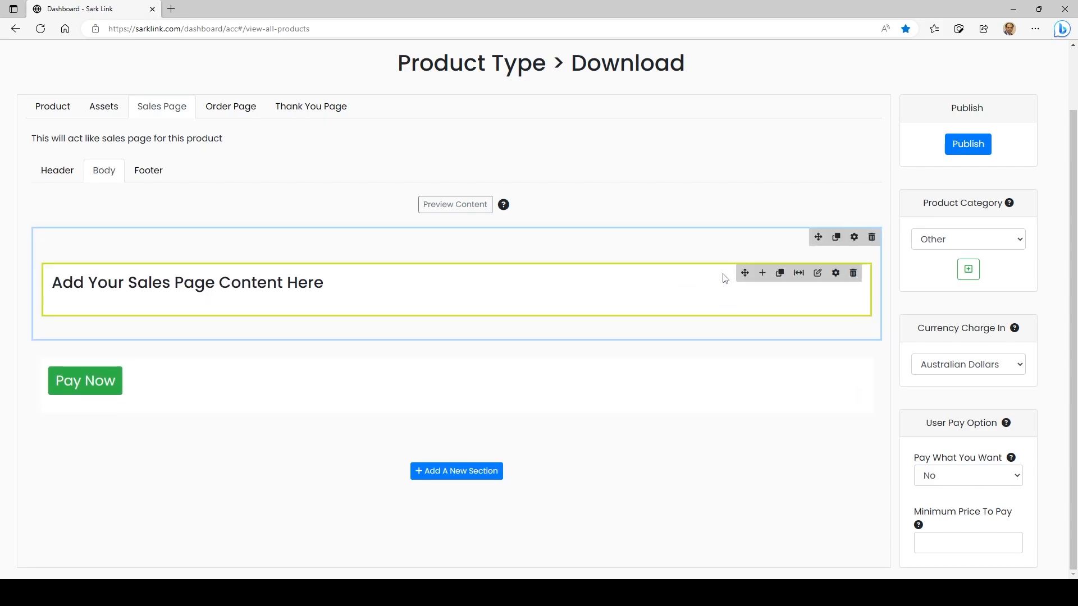
pyautogui.click(871, 237)
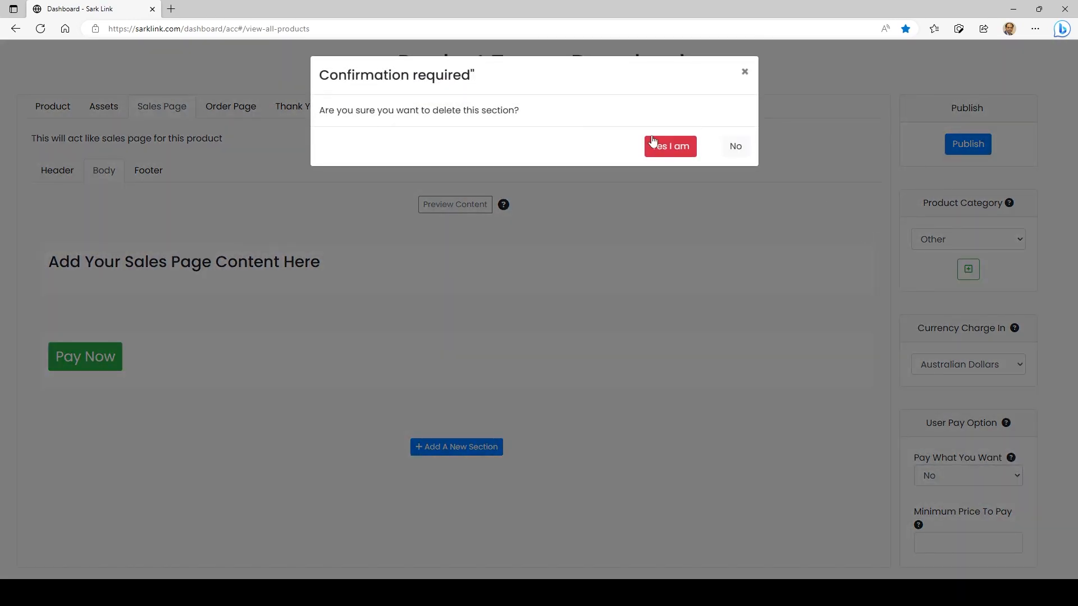
pyautogui.click(668, 147)
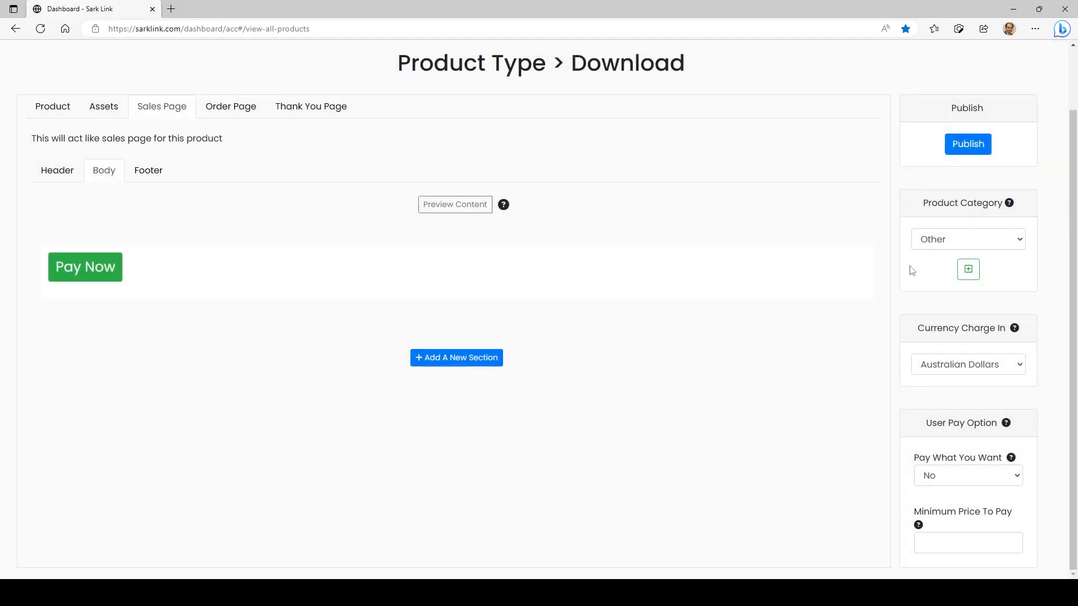
pyautogui.click(871, 237)
pyautogui.click(669, 145)
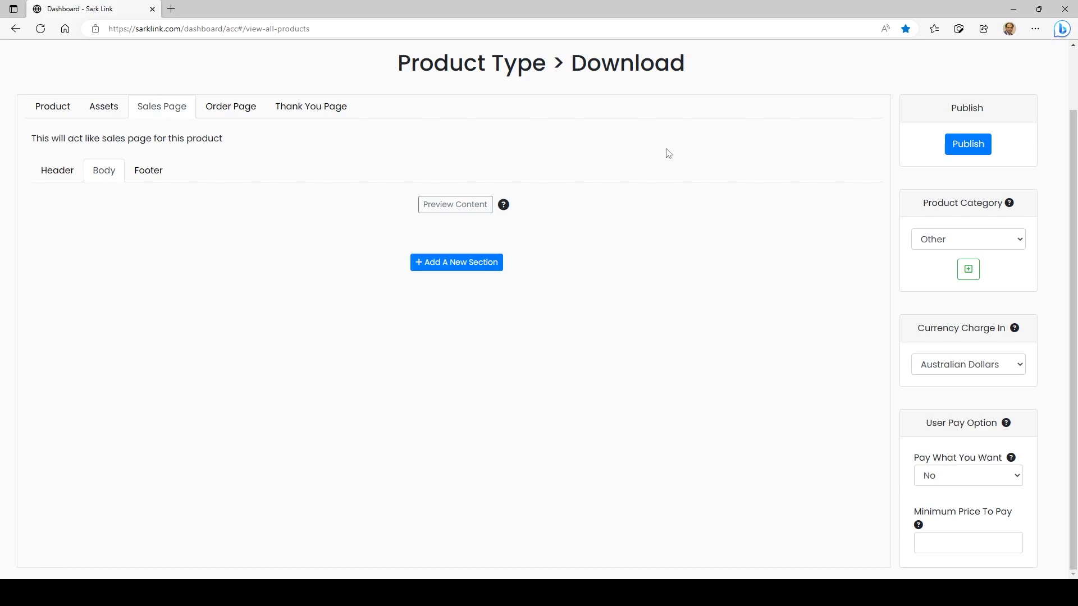
# Add a new section with two columns to the sales page body
pyautogui.click(441, 270)
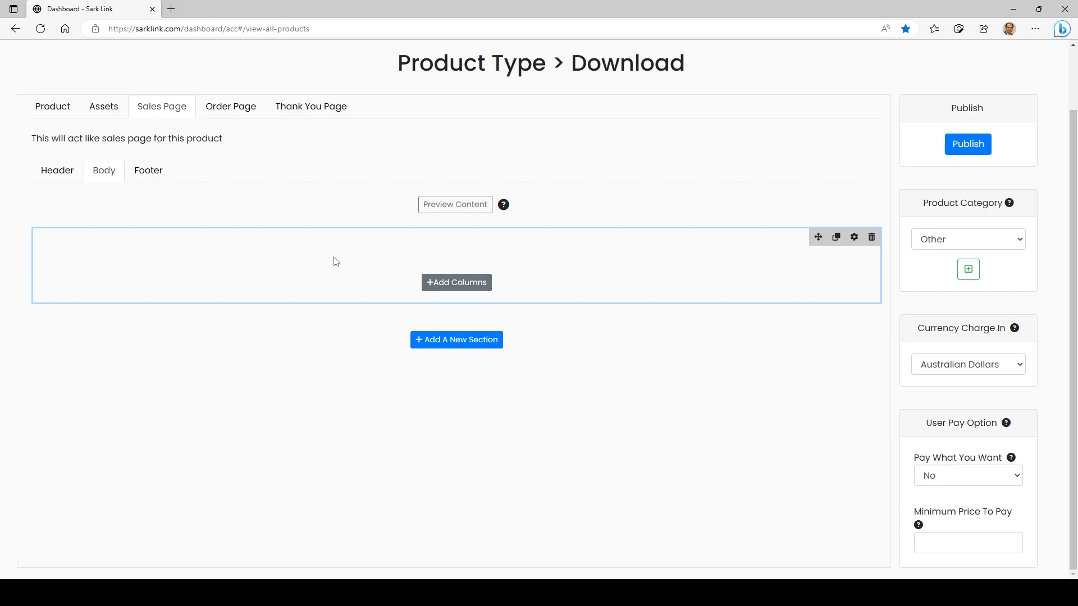
pyautogui.click(460, 289)
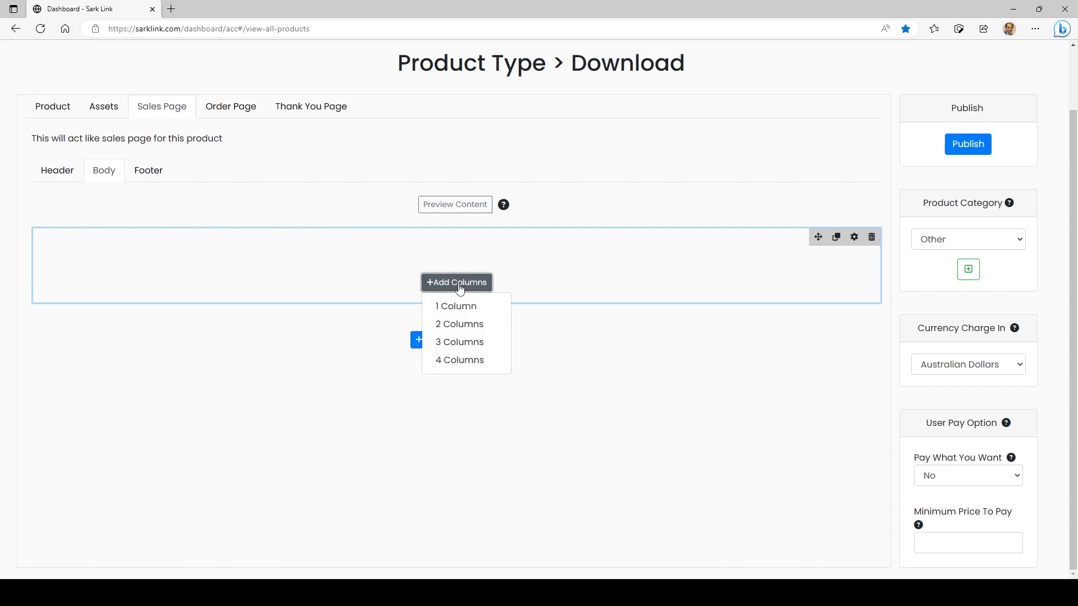
pyautogui.click(465, 329)
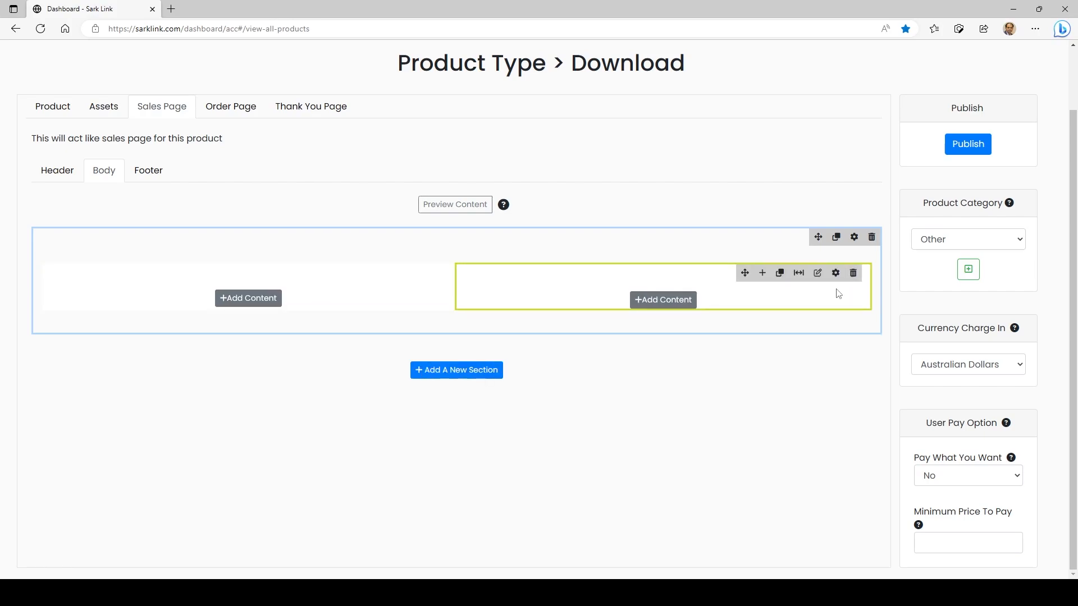
# Add a content box to the first column containing the text "This is my first product using sark link" followed by a new line
pyautogui.click(257, 302)
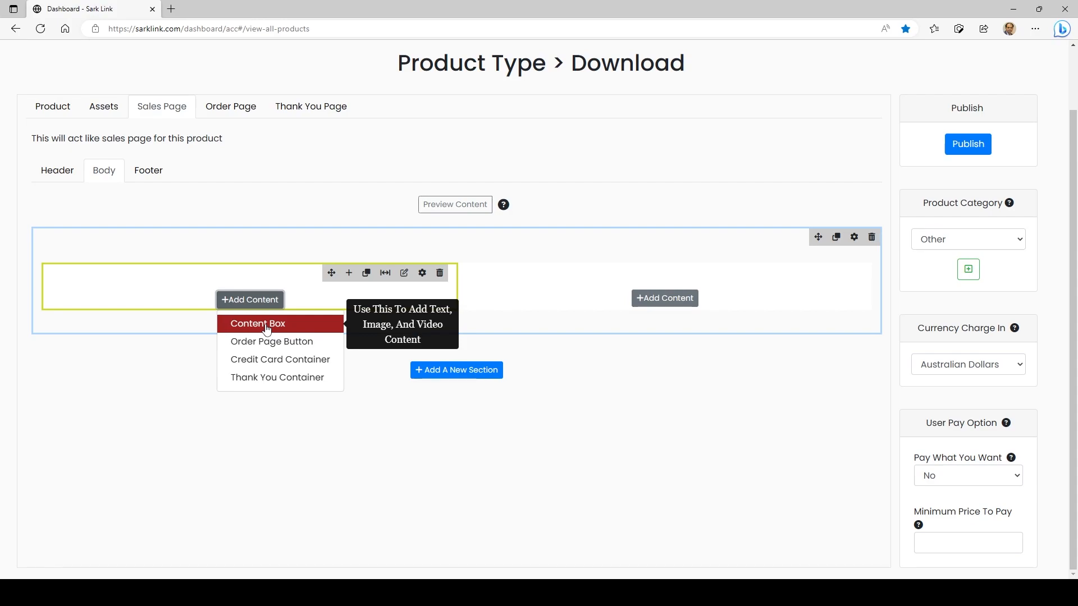
pyautogui.click(302, 327)
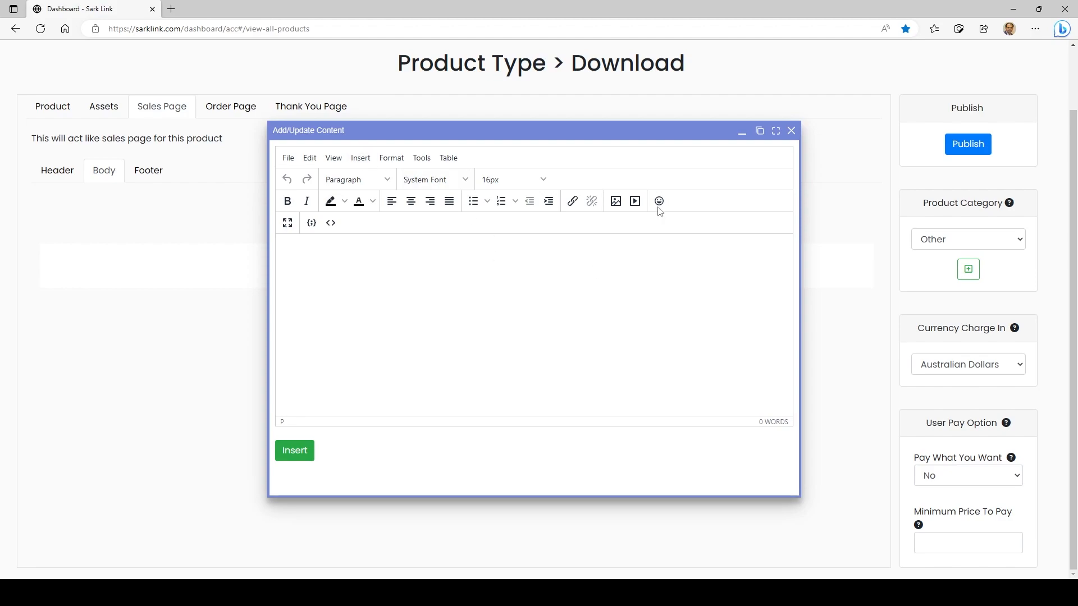
pyautogui.moveTo(800, 496); pyautogui.dragTo(985, 483)
pyautogui.click(420, 293)
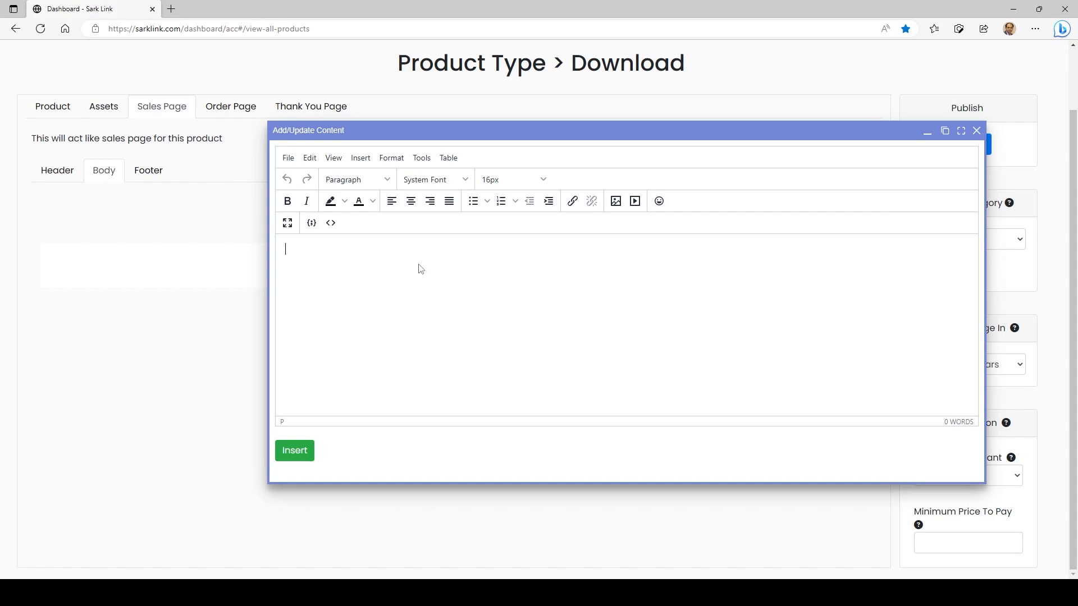
pyautogui.write('This is a')
pyautogui.press('BackSpace')
pyautogui.write('my first product using ')
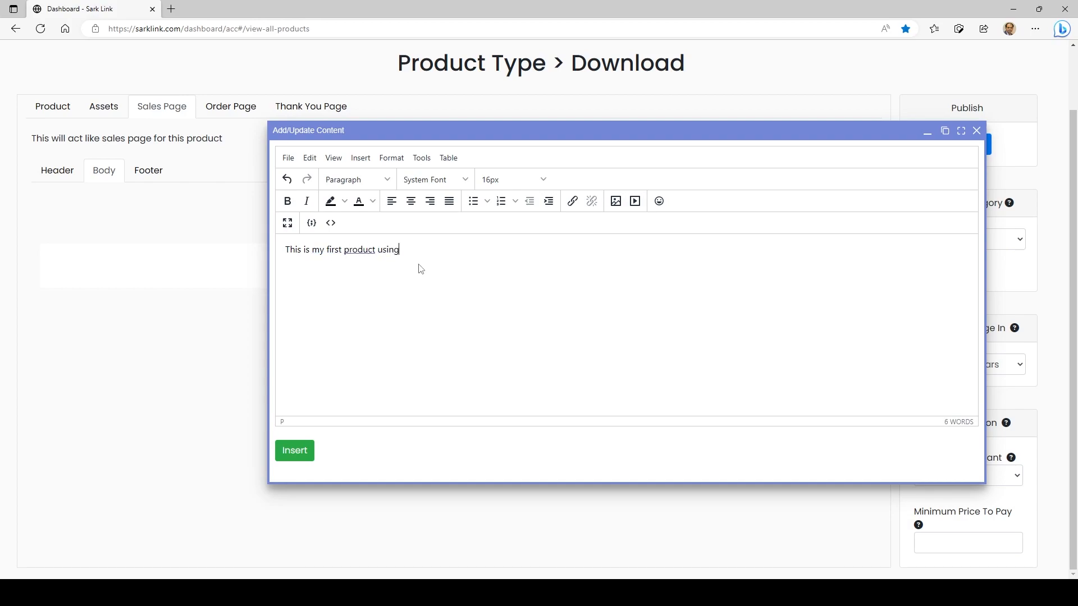
pyautogui.write('sark link')
pyautogui.press('Return')
# Upload 58f8bcf70ed2bdaf7c128307.png into the content below the text and set the image width to 100
pyautogui.click(616, 205)
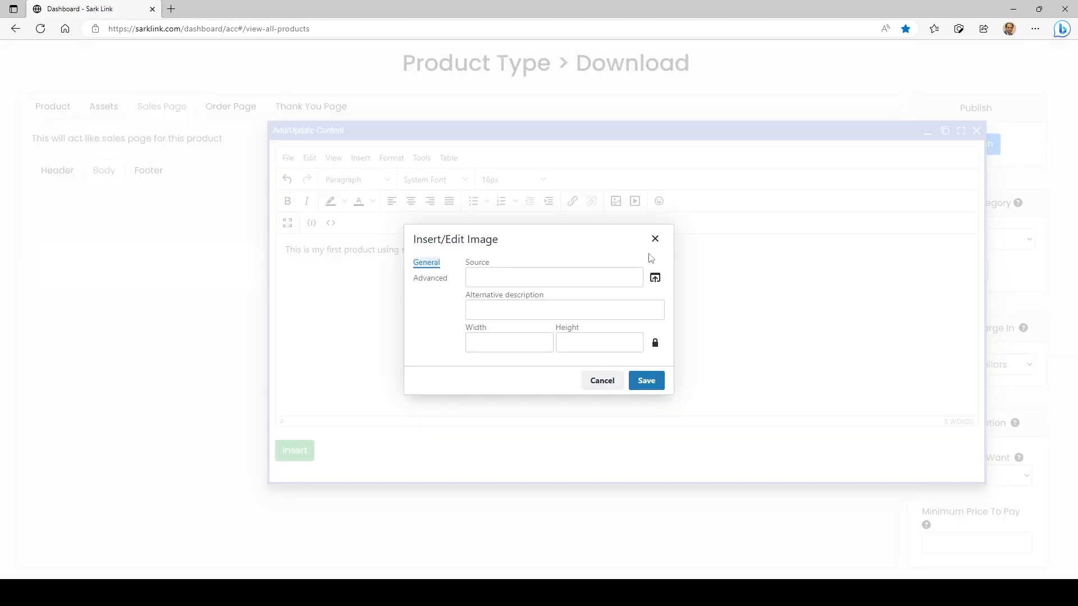
pyautogui.click(655, 278)
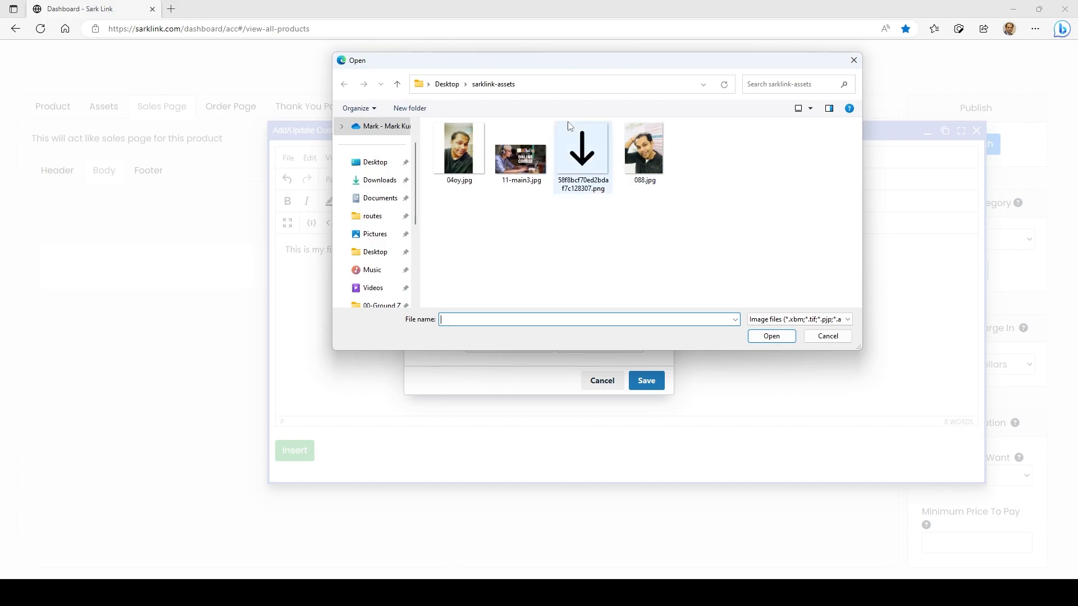
pyautogui.click(592, 160)
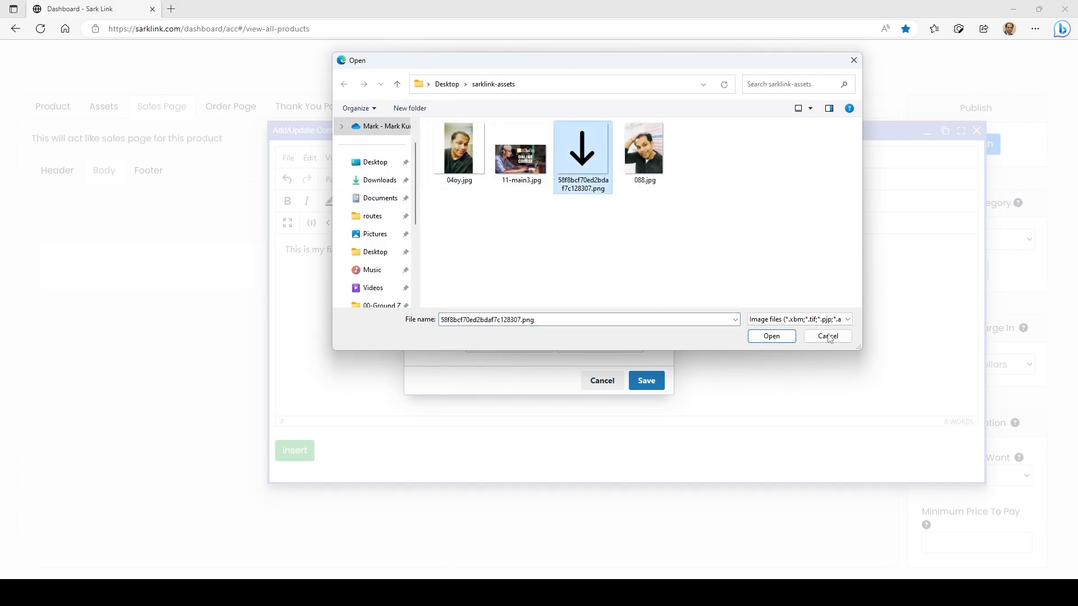
pyautogui.click(782, 339)
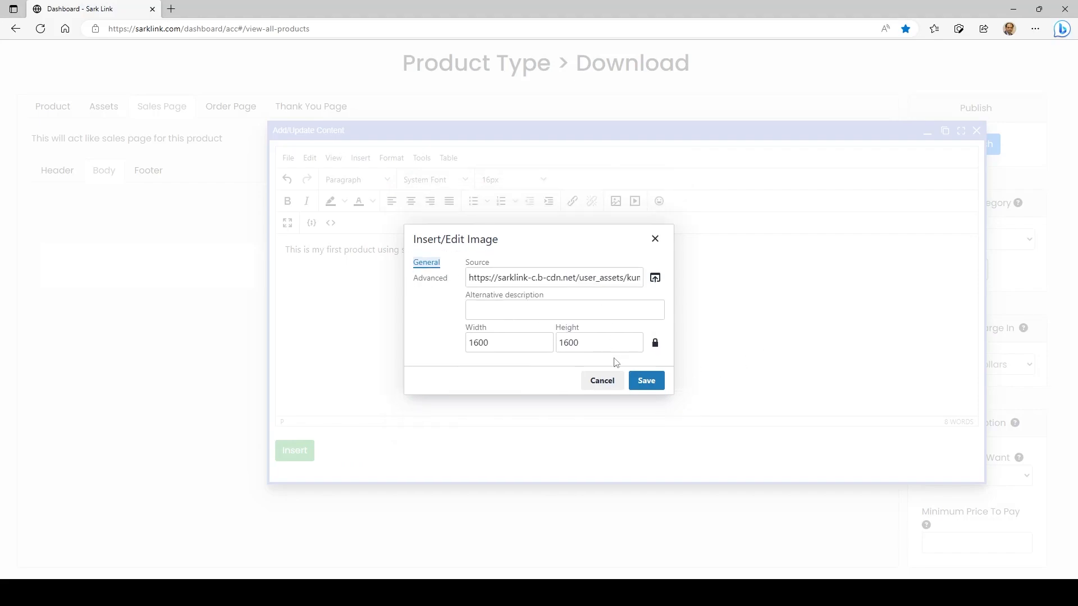
pyautogui.doubleClick(513, 344)
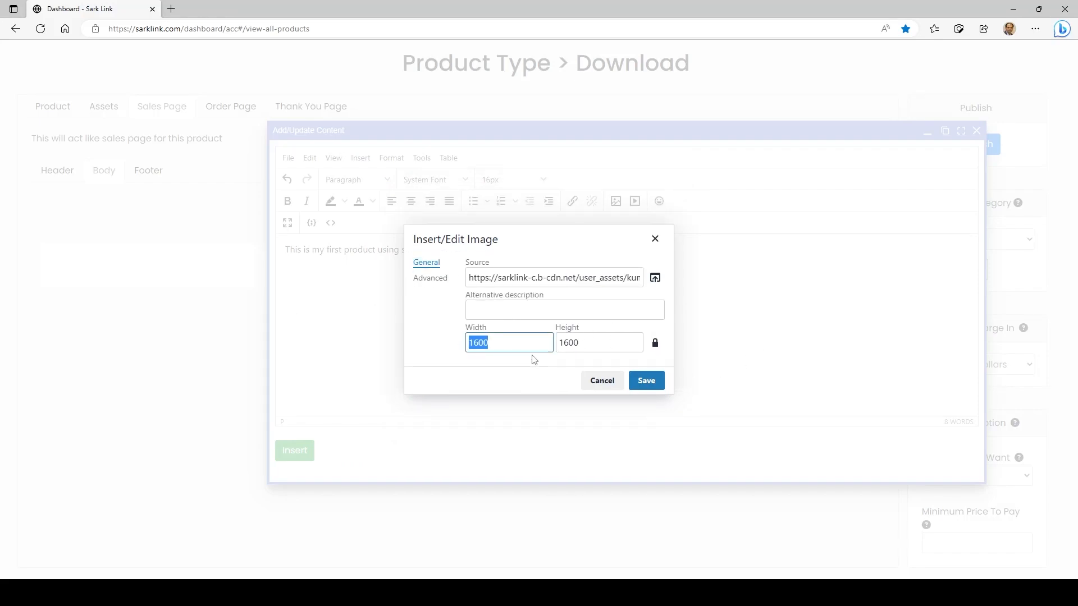
pyautogui.write('100')
pyautogui.click(646, 381)
# Enlarge the arrow image to 150 by 150, centre it, and start a new line below it
pyautogui.click(404, 317)
pyautogui.click(328, 306)
pyautogui.moveTo(340, 320); pyautogui.dragTo(370, 349)
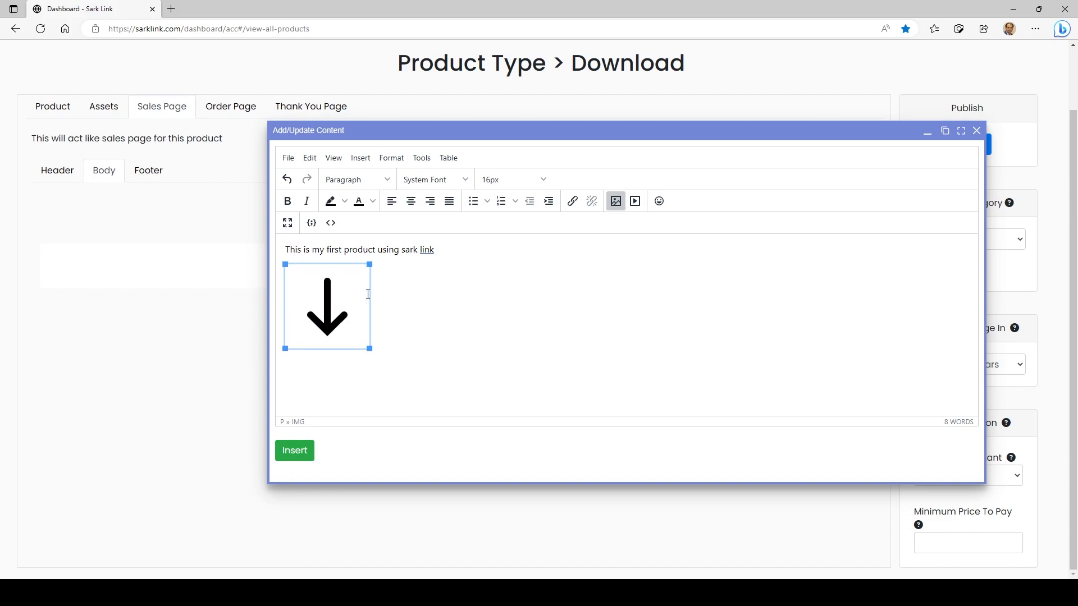
pyautogui.click(411, 202)
pyautogui.click(699, 332)
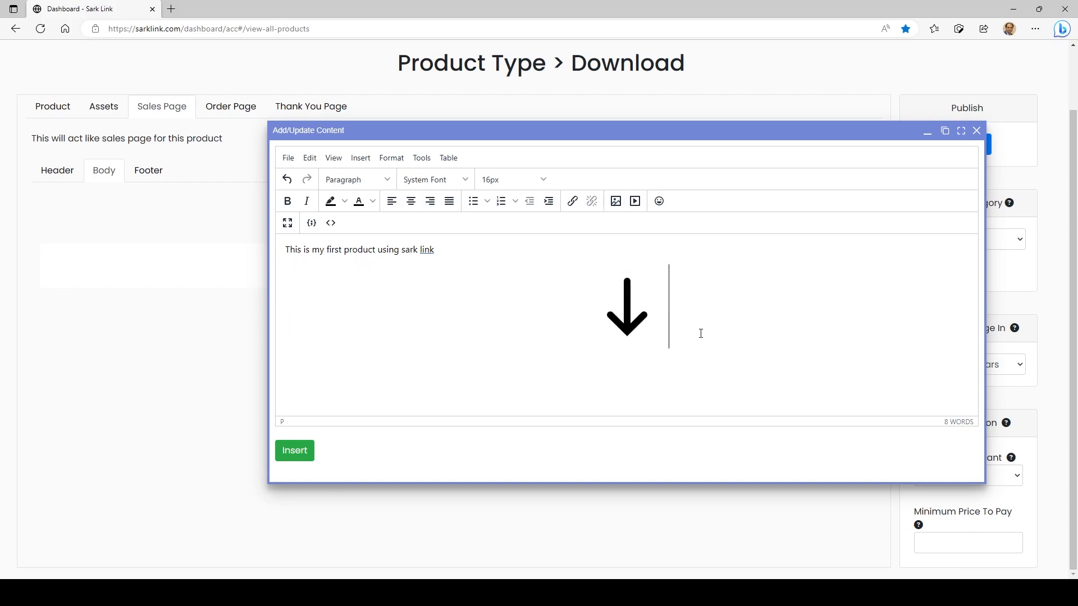
pyautogui.press('Return')
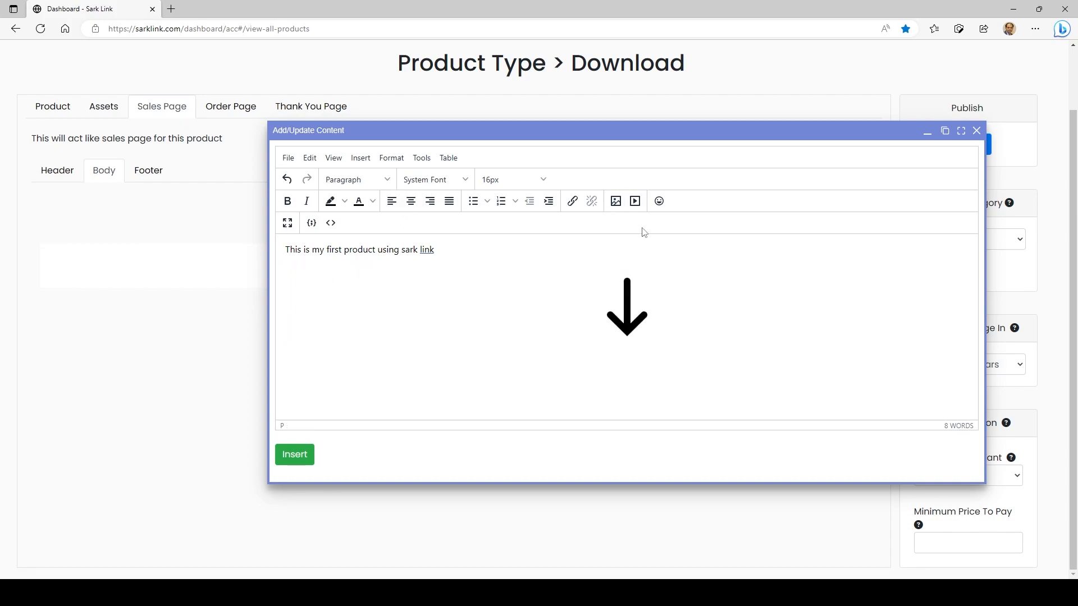
# Examine the media source and embed options, as well as the HTML source code of the content
pyautogui.click(637, 204)
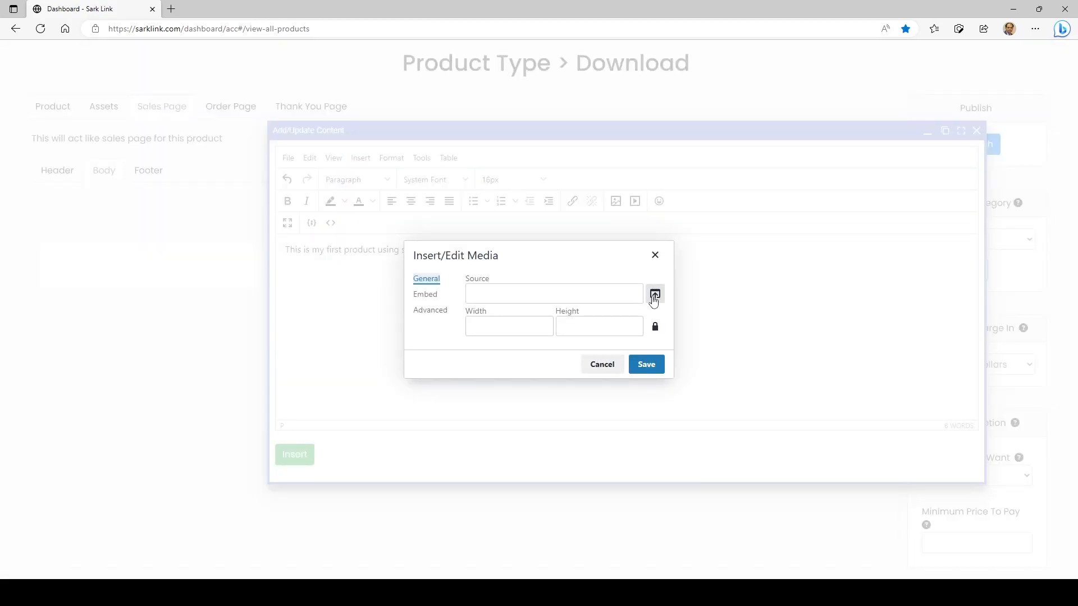
pyautogui.click(425, 296)
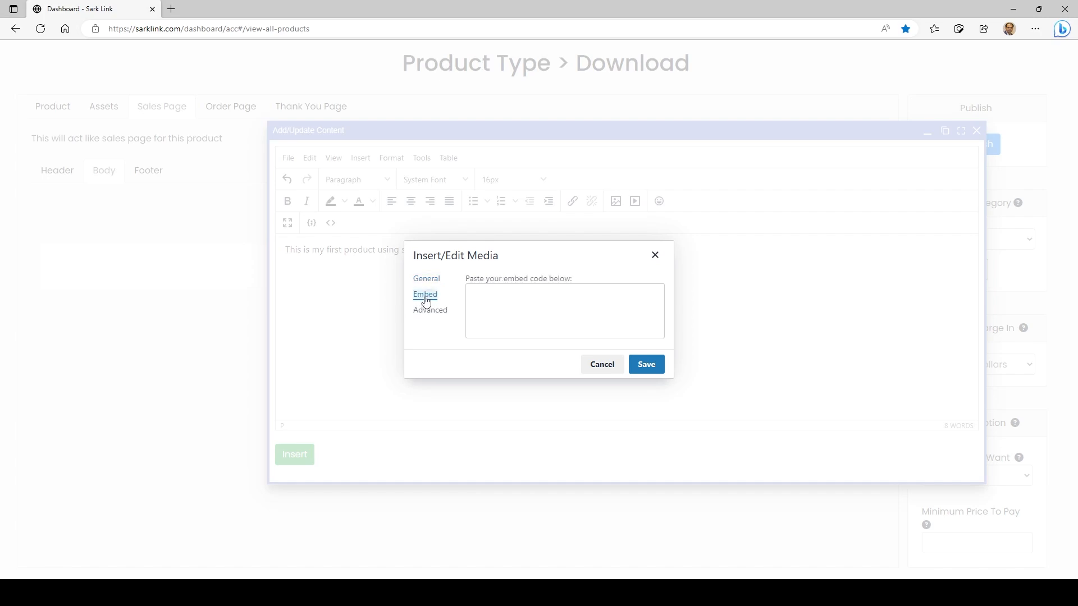
pyautogui.click(563, 307)
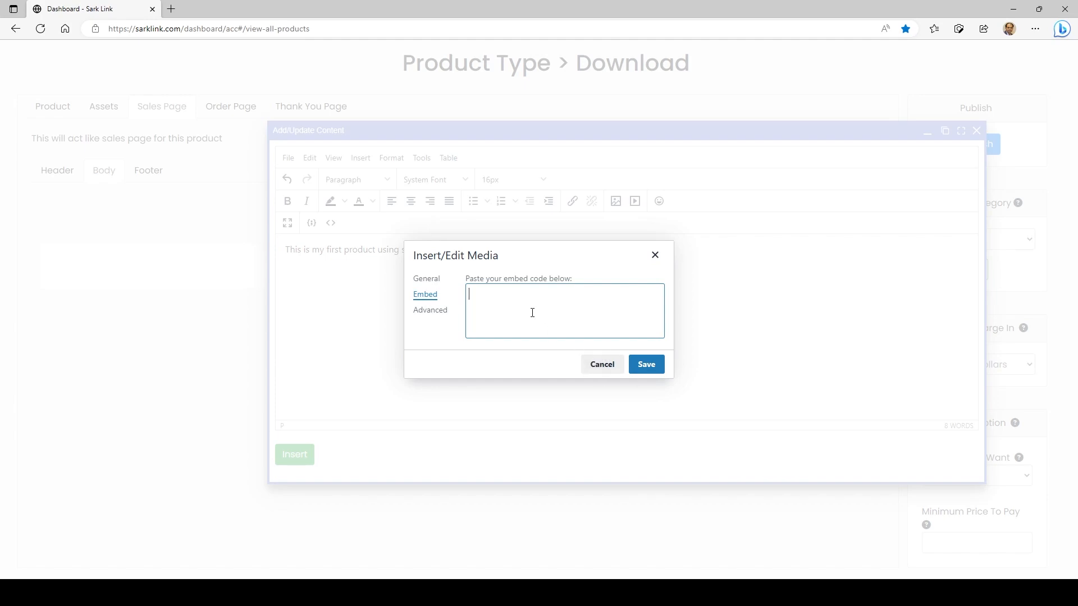
pyautogui.click(425, 280)
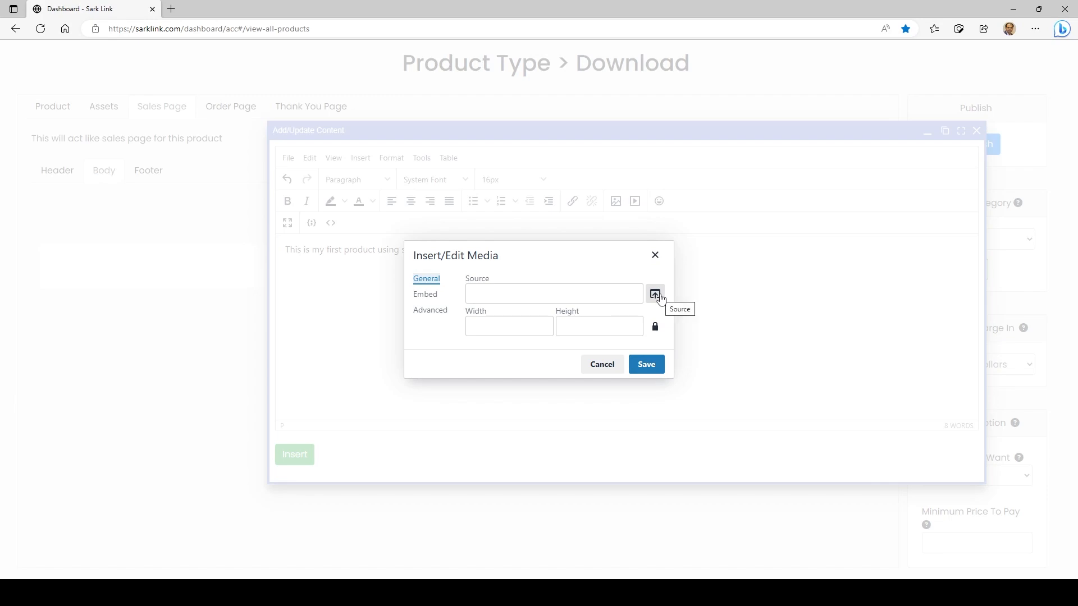
pyautogui.click(609, 369)
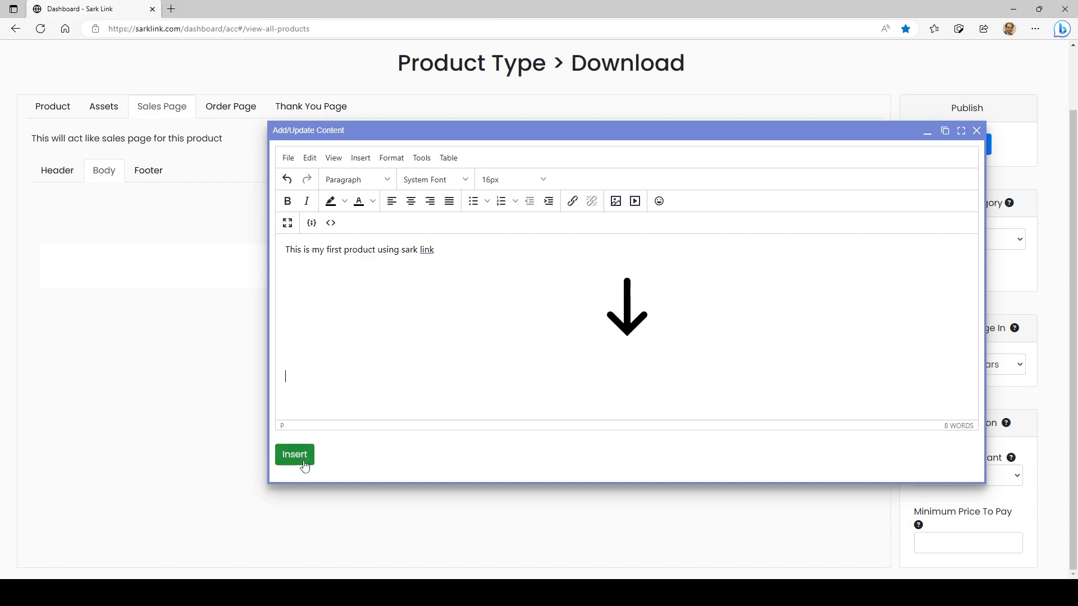
pyautogui.click(331, 223)
pyautogui.click(309, 242)
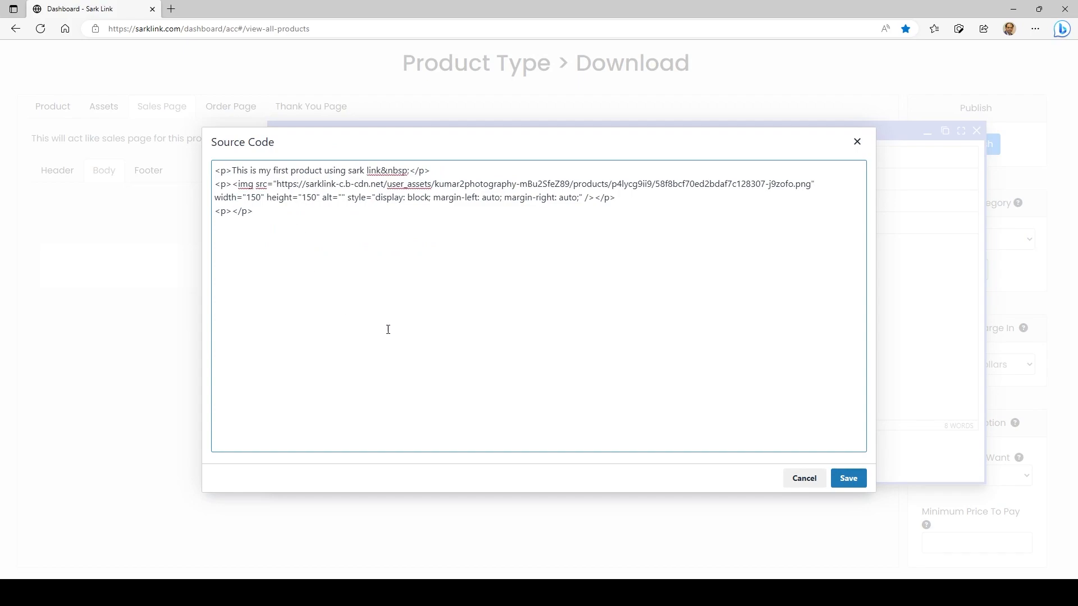
pyautogui.hotkey('ctrl', 'a')
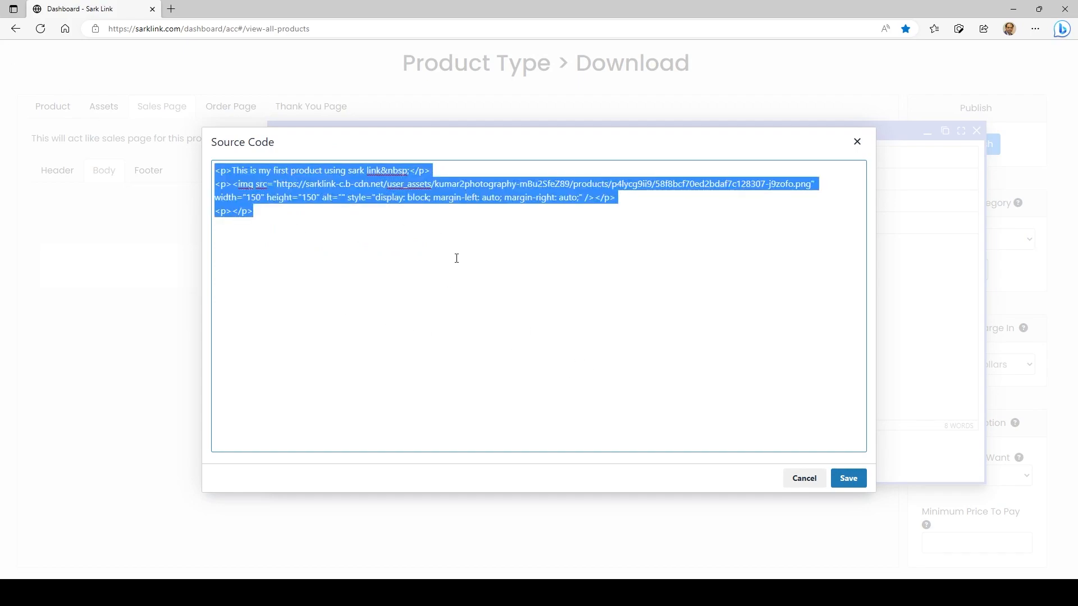
pyautogui.click(805, 480)
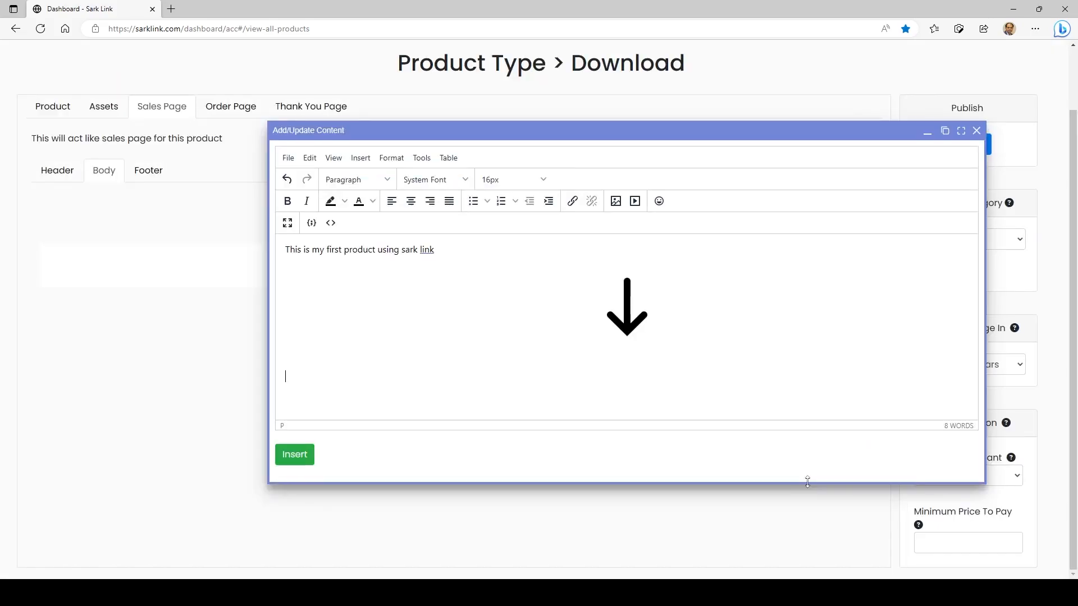
# Insert the finished text and image content into the first column
pyautogui.click(295, 455)
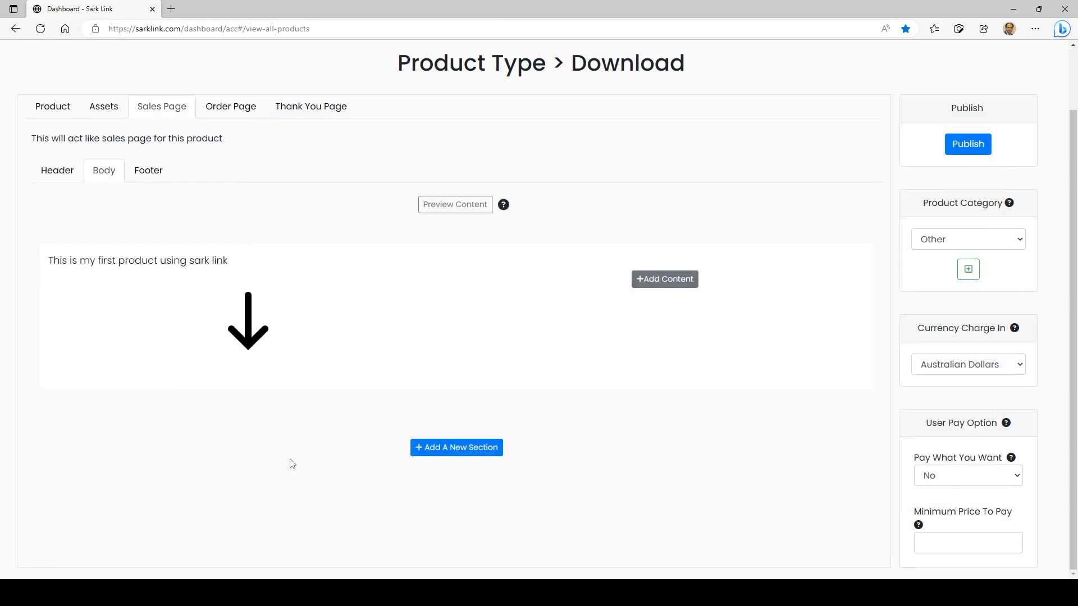
# Start an order page button in the second column and set its link name to "Buy Now!"
pyautogui.moveTo(118, 319)
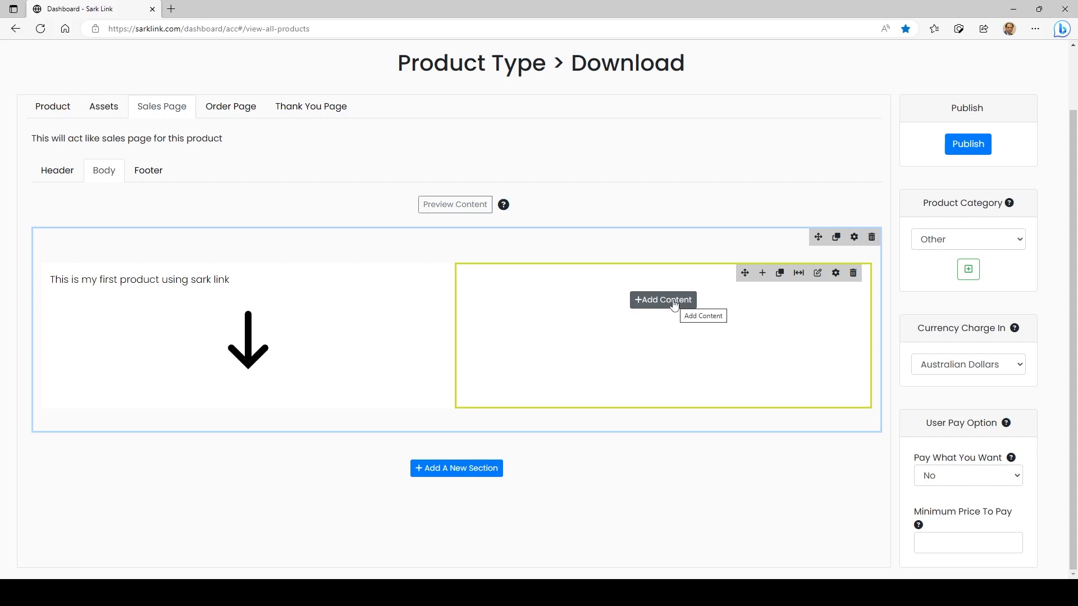
pyautogui.click(674, 301)
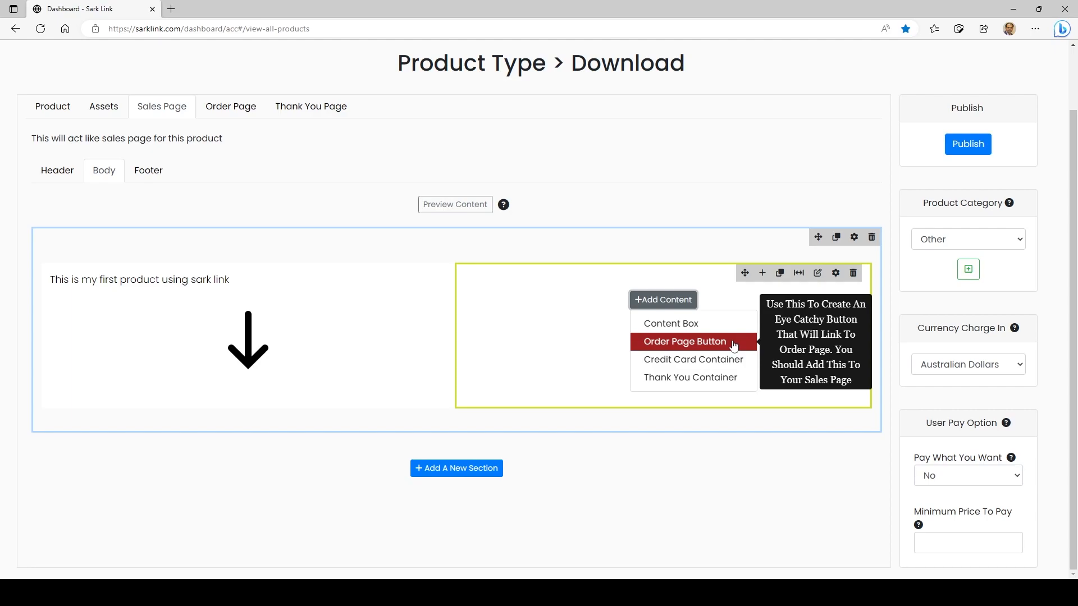
pyautogui.click(711, 348)
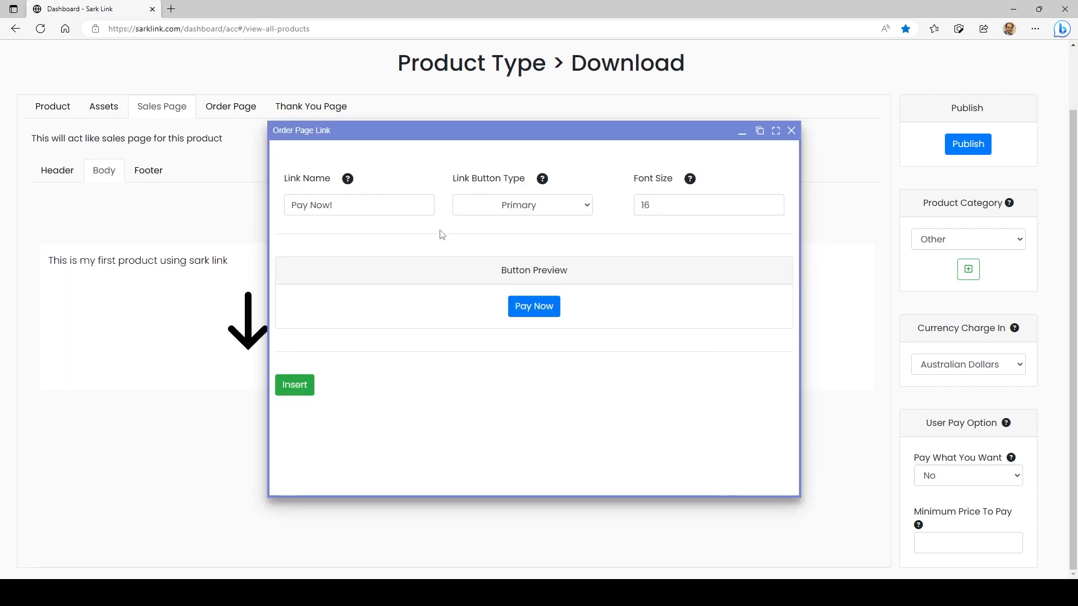
pyautogui.moveTo(356, 212); pyautogui.dragTo(231, 173)
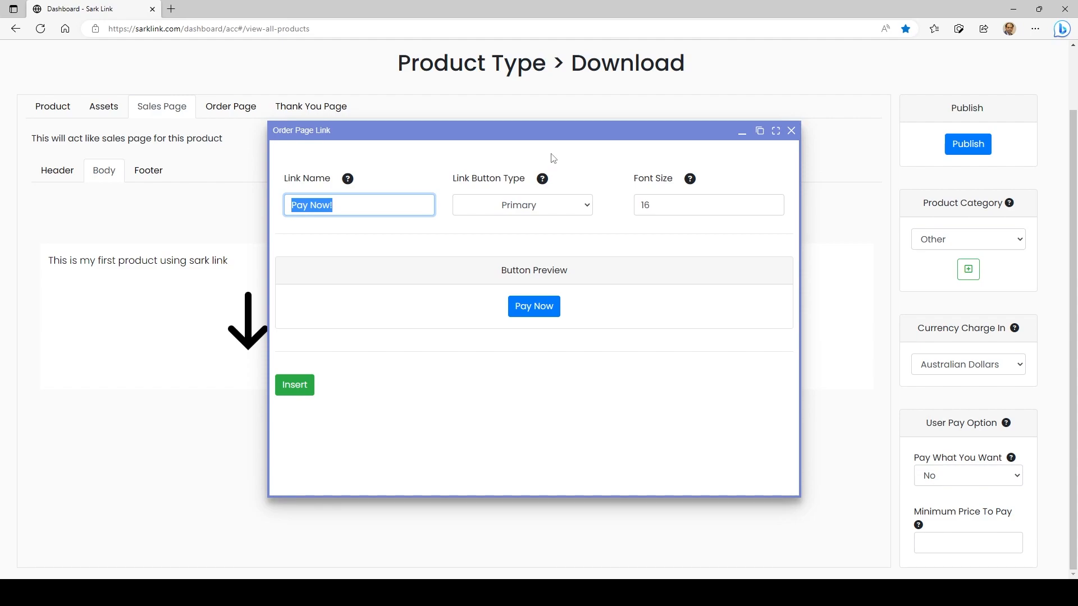
pyautogui.write('Bu')
pyautogui.press('BackSpace')
pyautogui.press('BackSpace')
pyautogui.write('Buy No!w!')
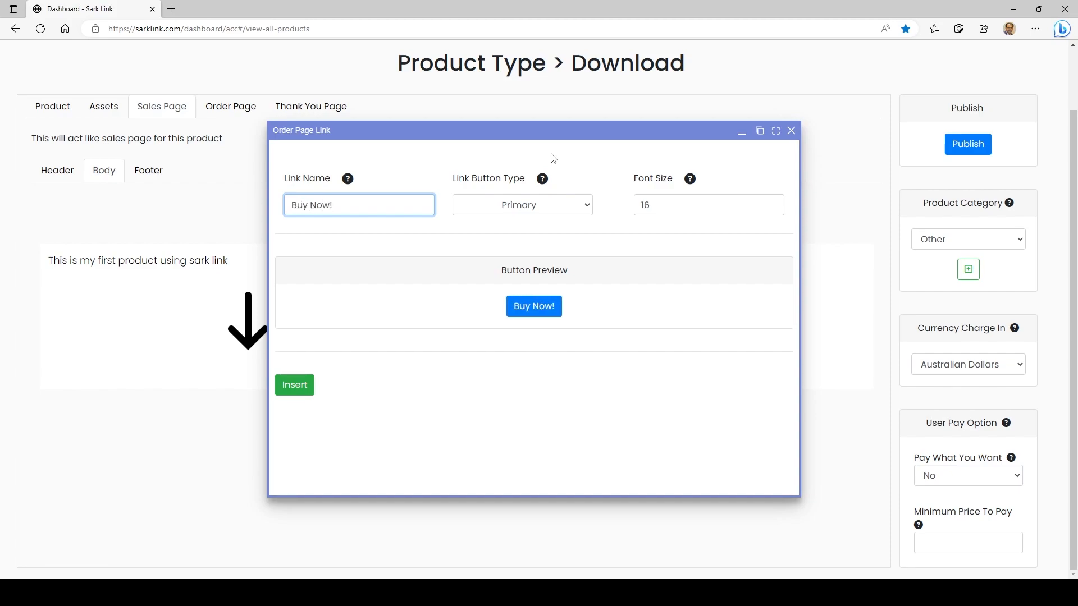
# Set the order page button's type to Success and font size to 30, and insert it into the column
pyautogui.click(563, 205)
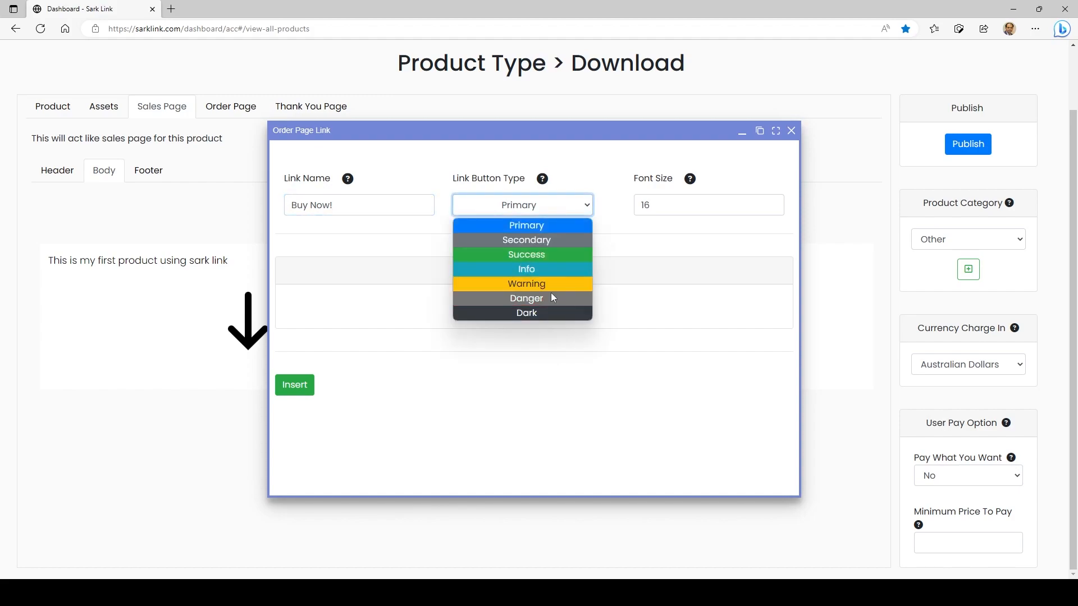
pyautogui.click(540, 255)
pyautogui.doubleClick(666, 204)
pyautogui.write('30')
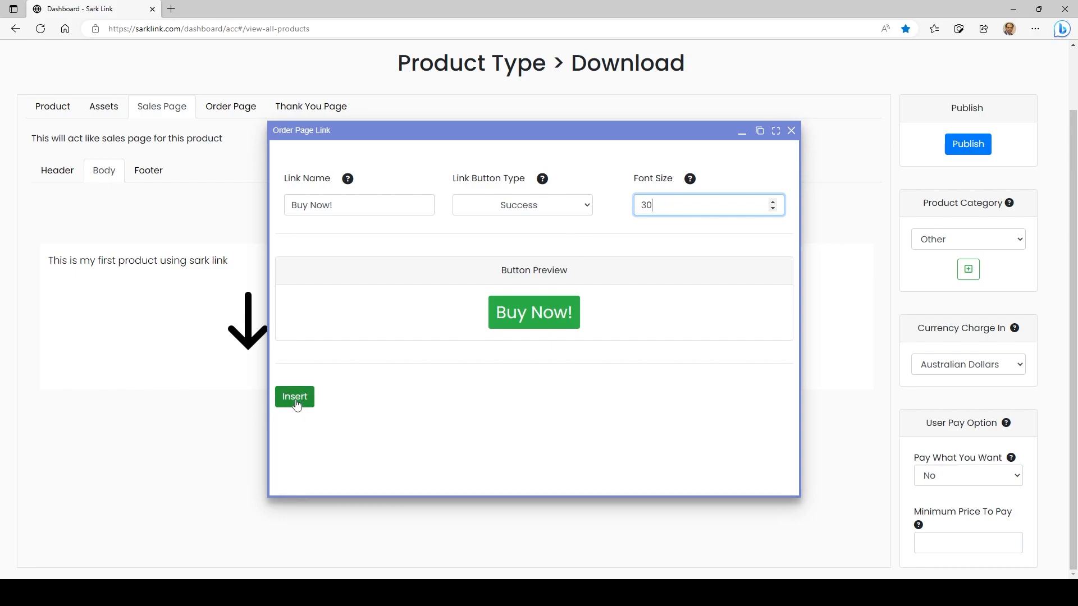
pyautogui.click(294, 398)
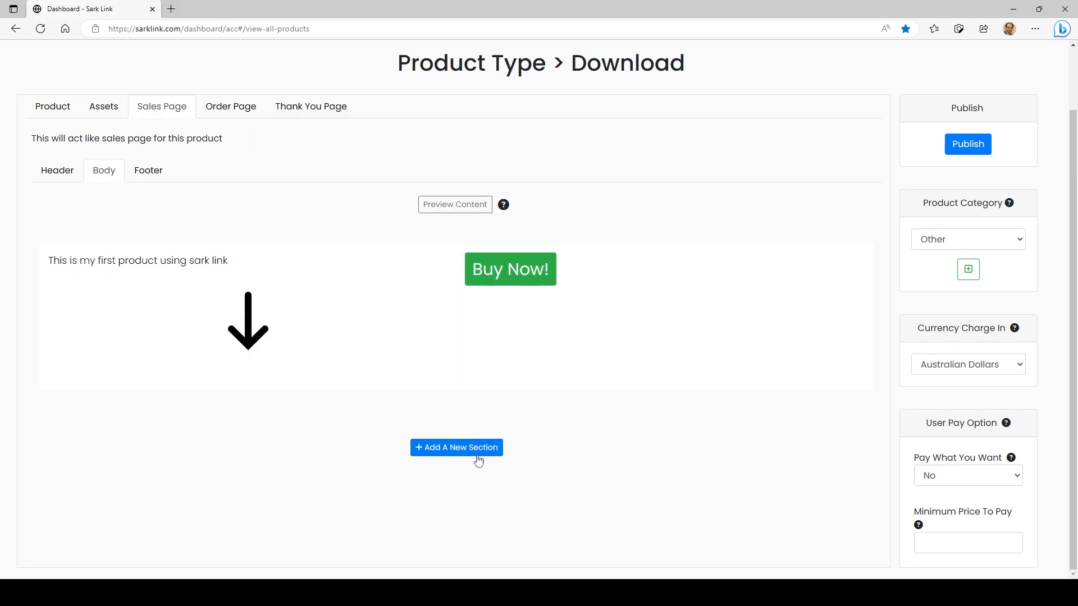
# Add a new section with a single column below the first section of the sales page body
pyautogui.click(474, 456)
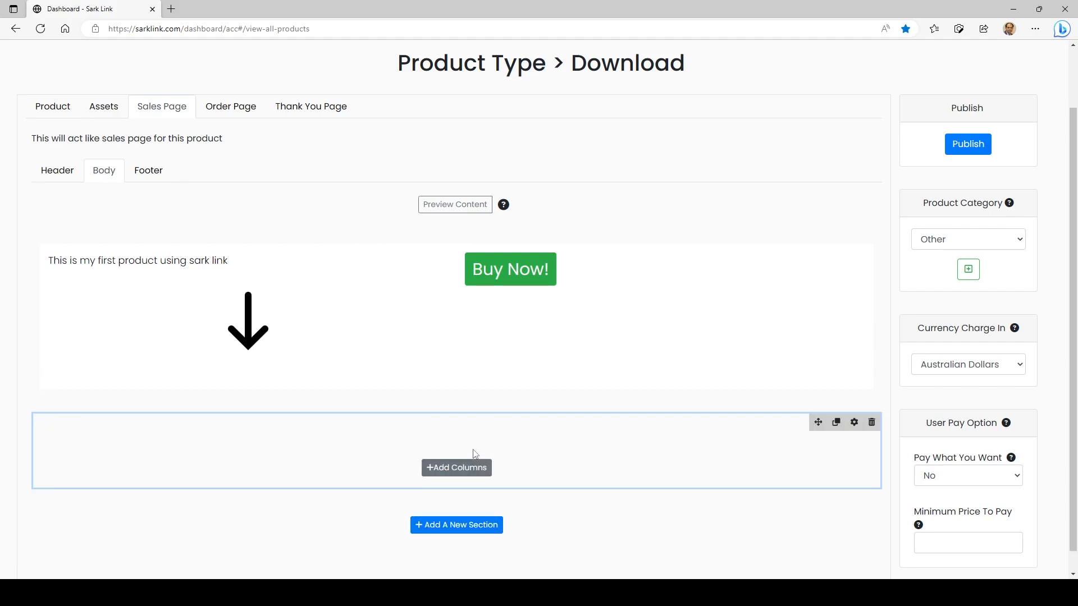
pyautogui.click(478, 467)
pyautogui.click(457, 496)
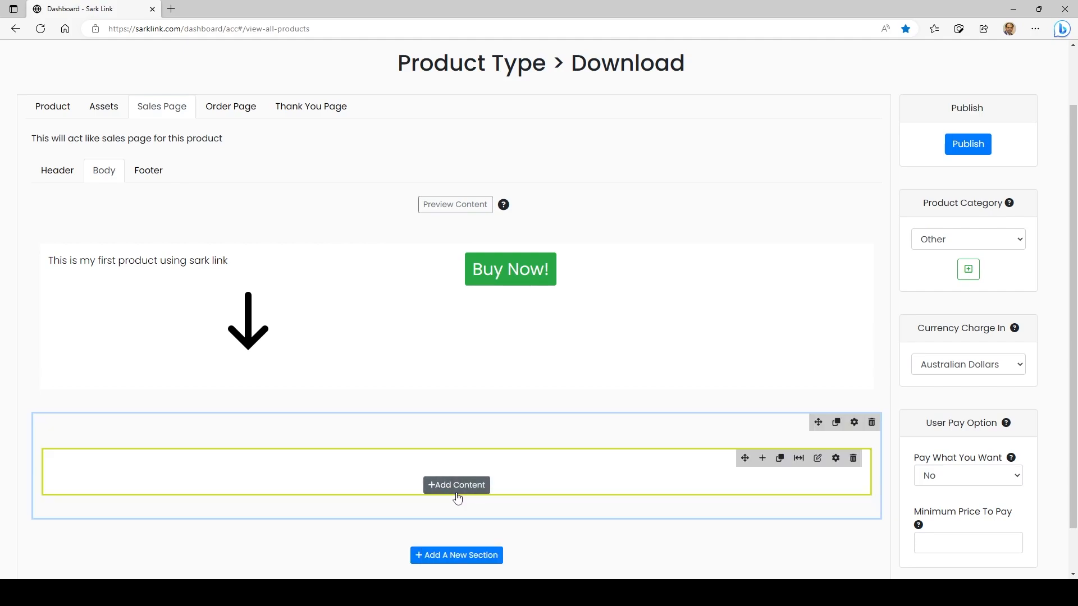
# Add a content box to the new section's column with the text "This is my second section"
pyautogui.click(463, 488)
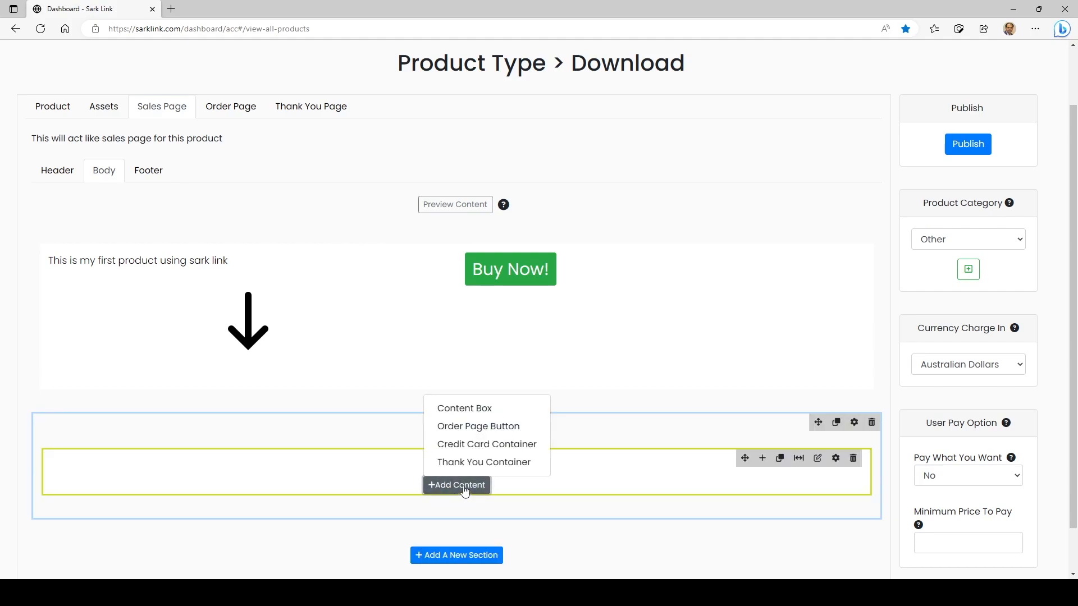
pyautogui.click(465, 408)
pyautogui.write('This is my second se')
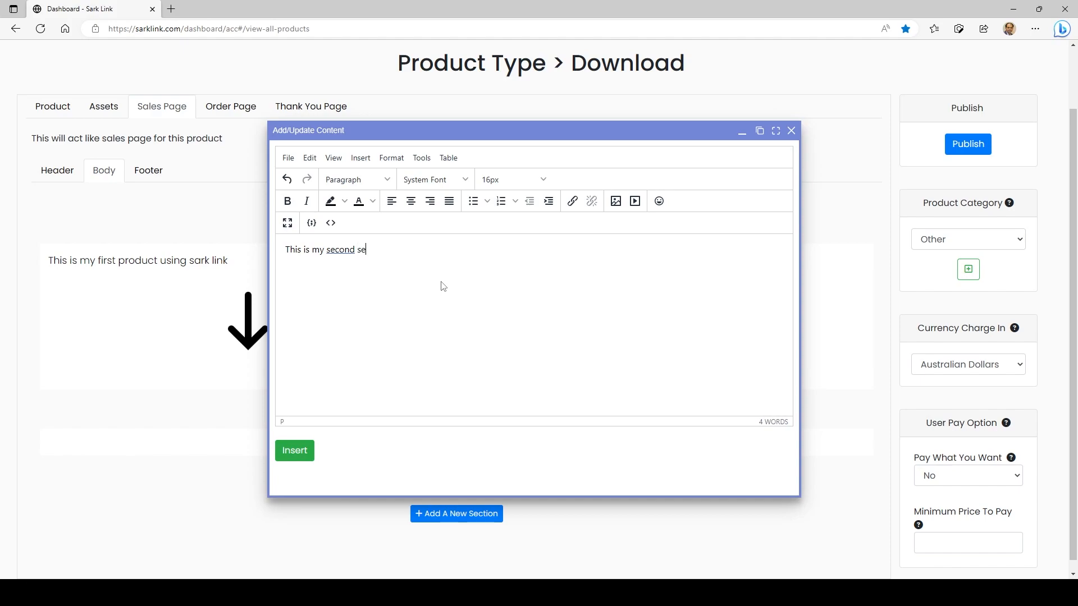
pyautogui.write('ction')
pyautogui.click(295, 451)
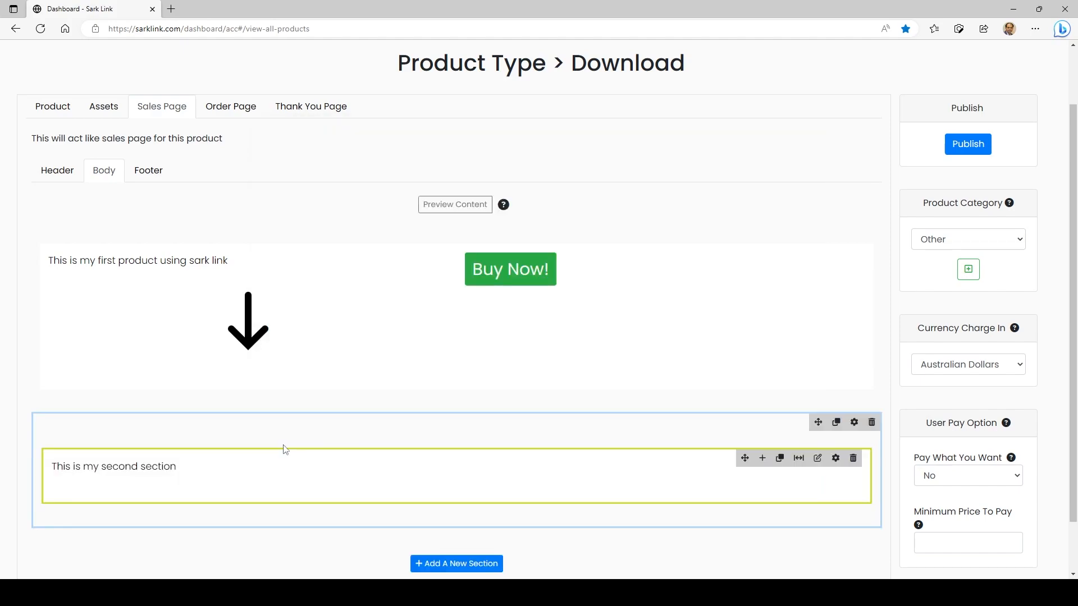
pyautogui.scroll(-1, 390, 277)
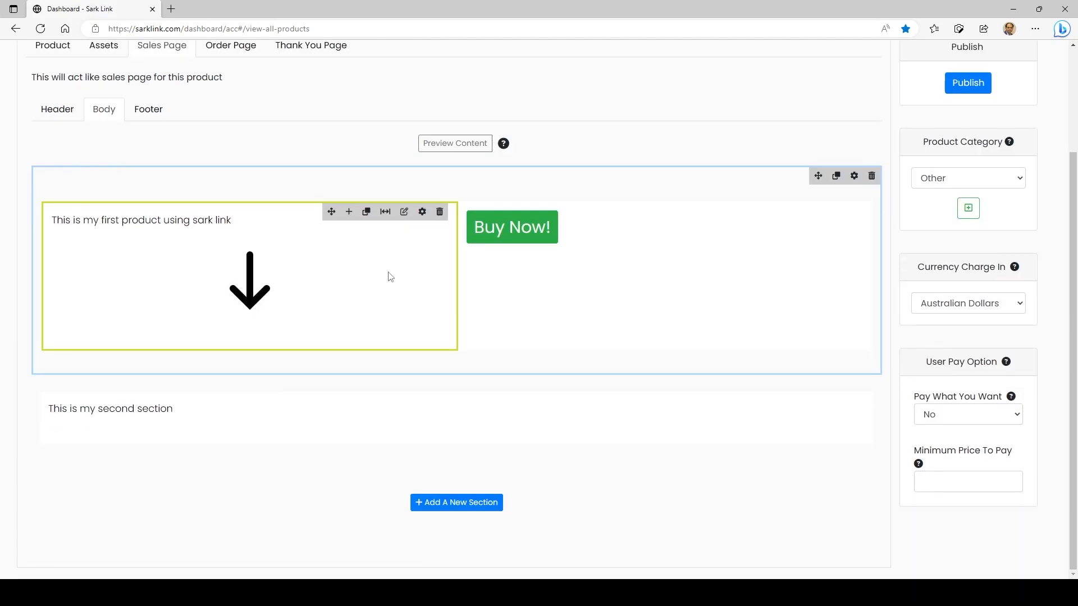
# Add a third section with a single column and insert an order page button with the default "Pay Now!" settings
pyautogui.click(470, 509)
pyautogui.click(462, 503)
pyautogui.click(457, 423)
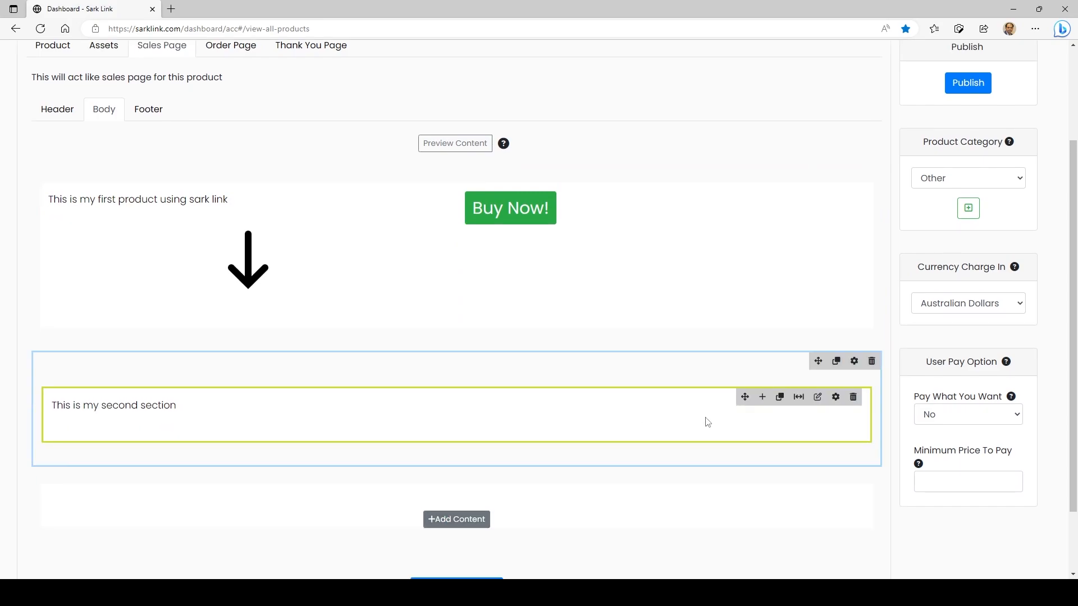
pyautogui.click(457, 514)
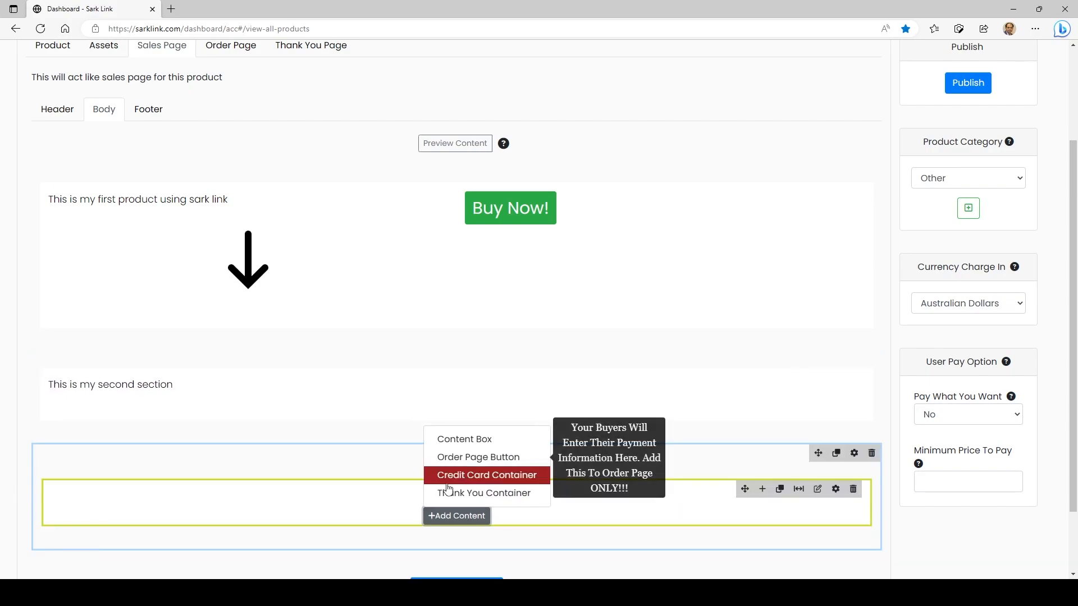
pyautogui.click(486, 461)
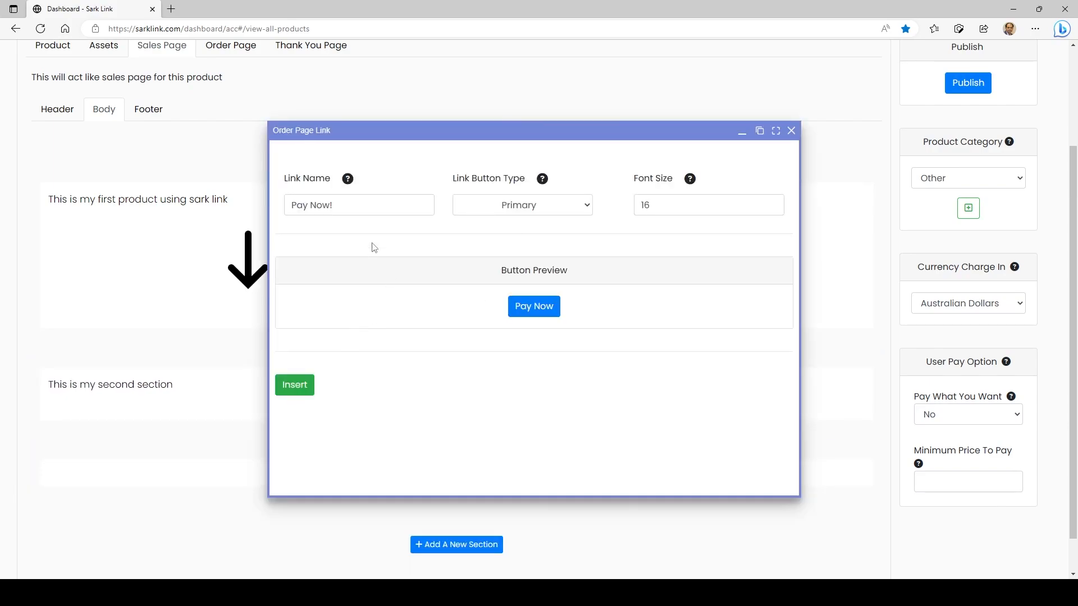
pyautogui.click(303, 388)
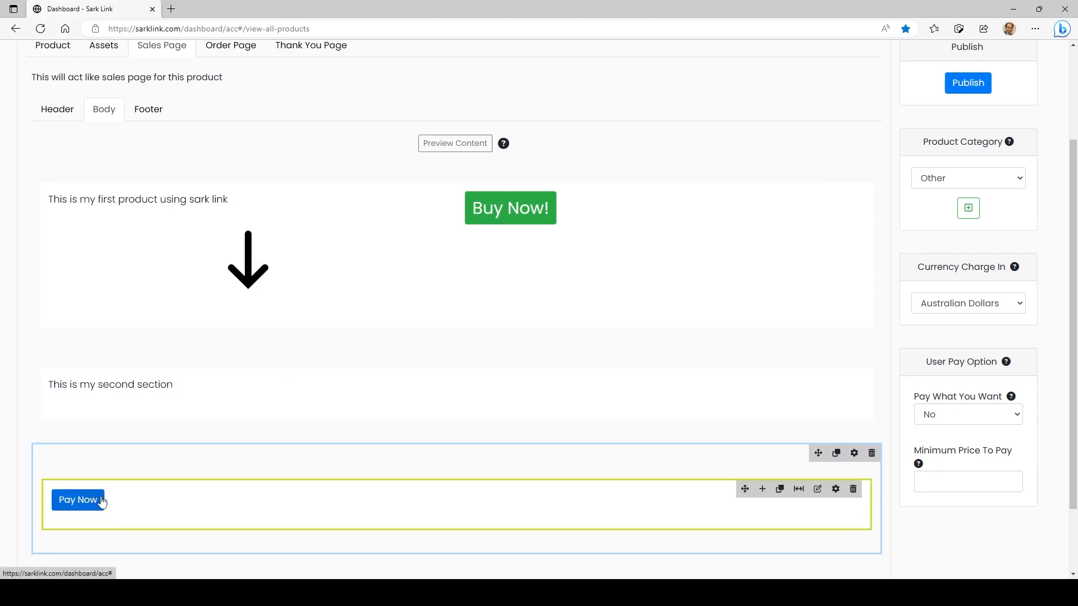
# Move the second section above the first section and add another column to it
pyautogui.click(382, 382)
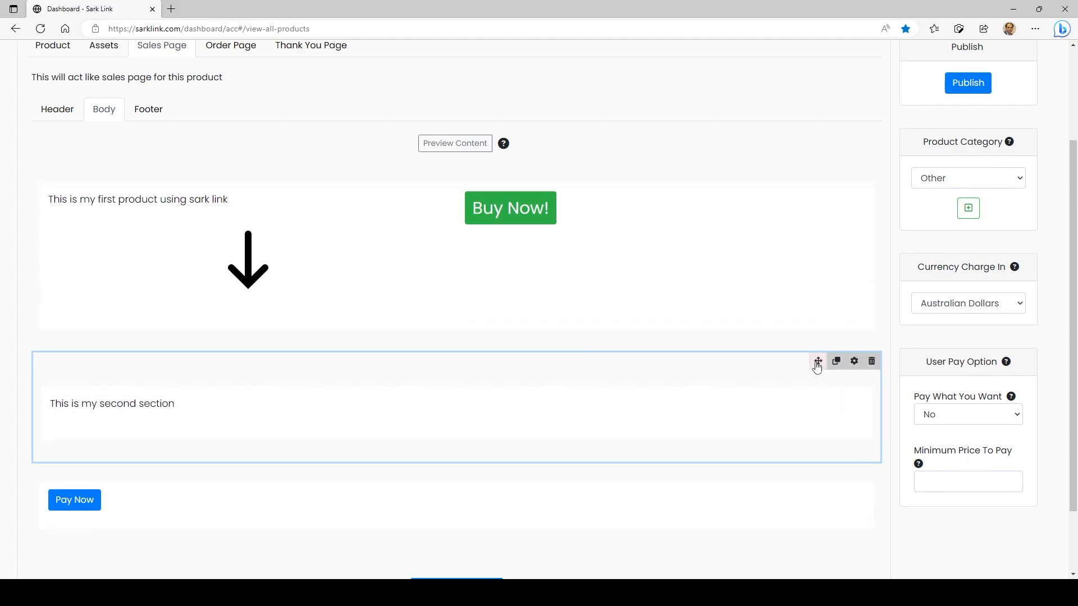
pyautogui.moveTo(819, 362); pyautogui.dragTo(808, 207)
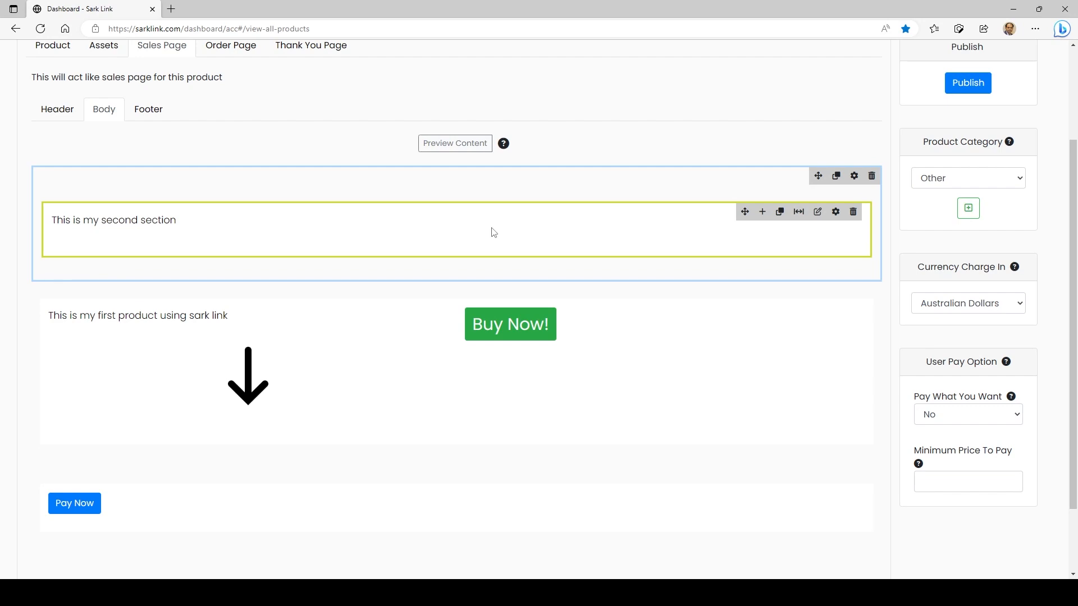
pyautogui.click(764, 212)
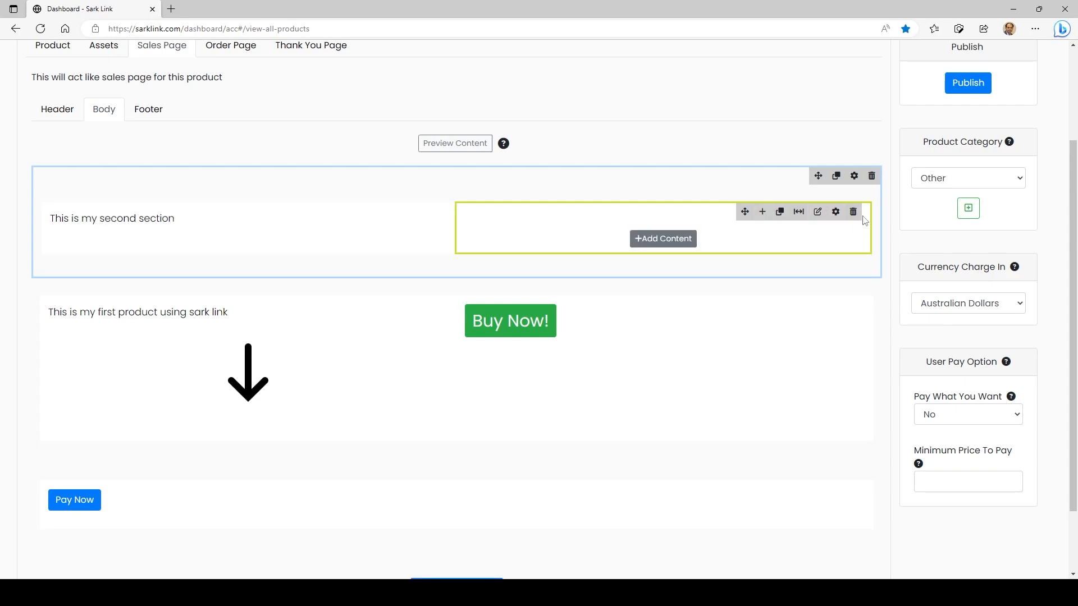
# Delete the empty column beside the "This is my second section" text
pyautogui.click(660, 239)
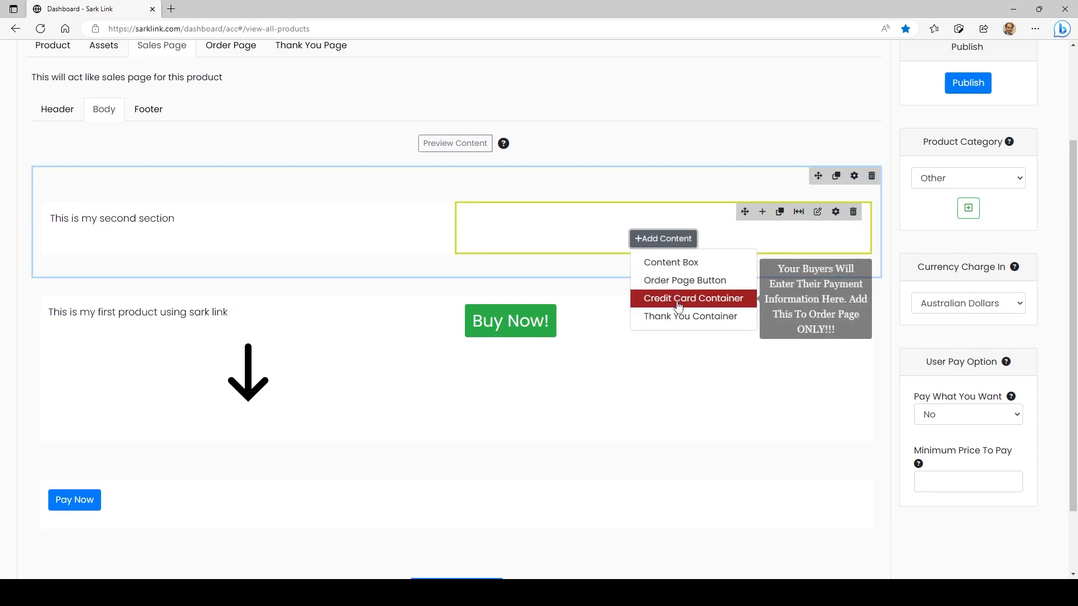
pyautogui.click(709, 217)
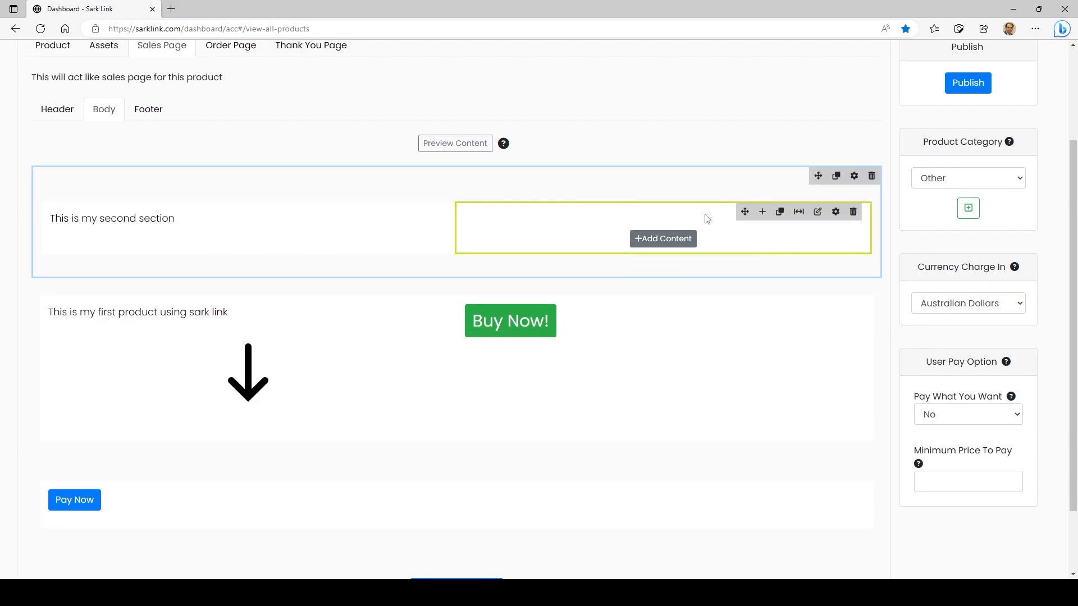
pyautogui.click(854, 213)
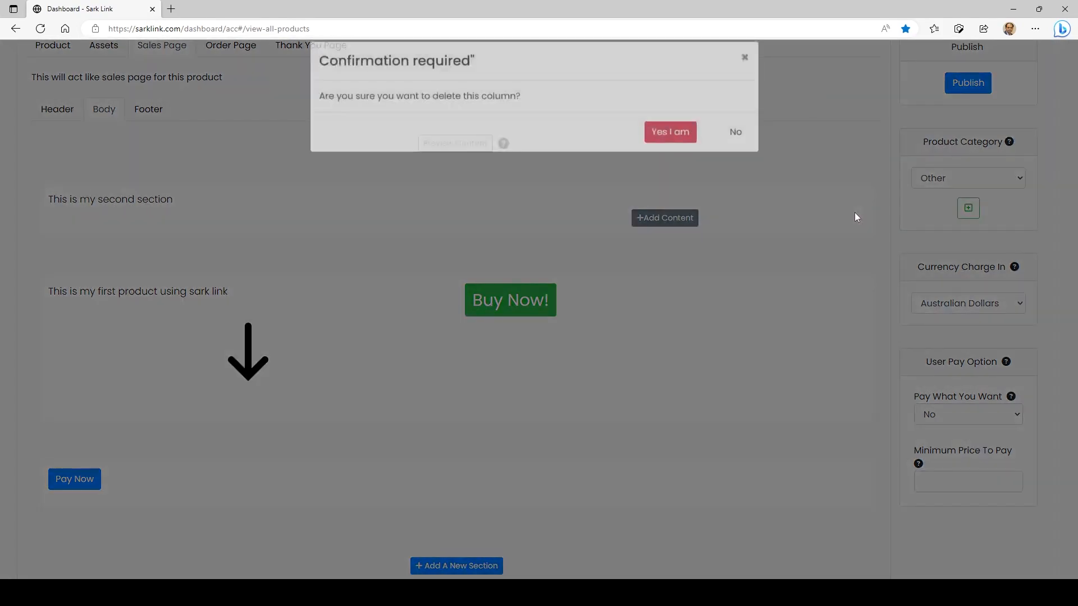
pyautogui.click(679, 147)
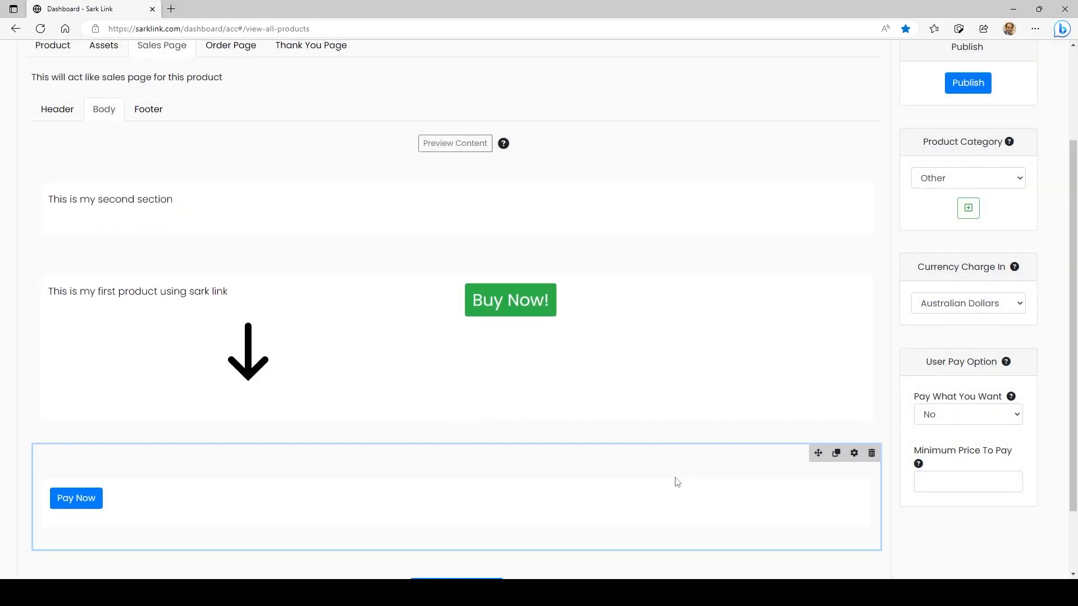
# Delete the "This is my second section" section and the section holding the Pay Now button
pyautogui.click(872, 176)
pyautogui.click(666, 151)
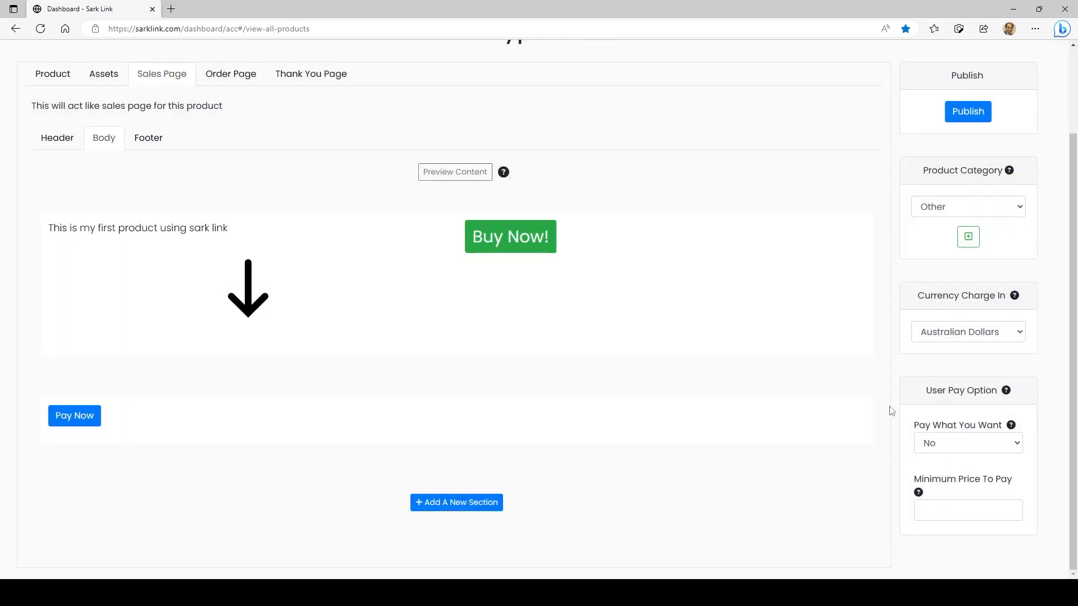
pyautogui.click(871, 391)
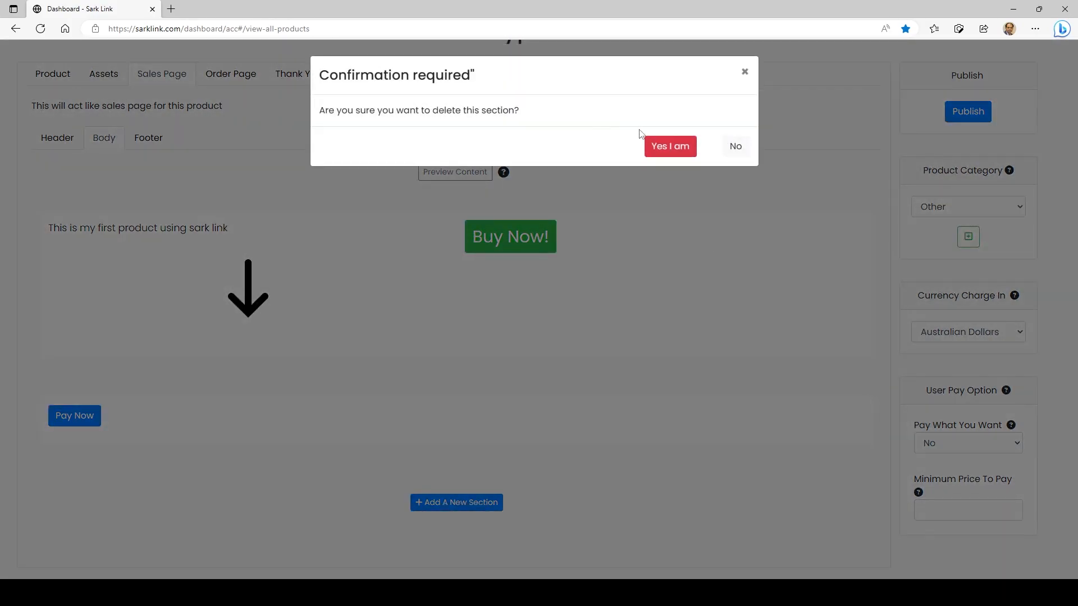
pyautogui.click(659, 149)
# Review the default body content of the product's order page and thank you page
pyautogui.scroll(2, 663, 153)
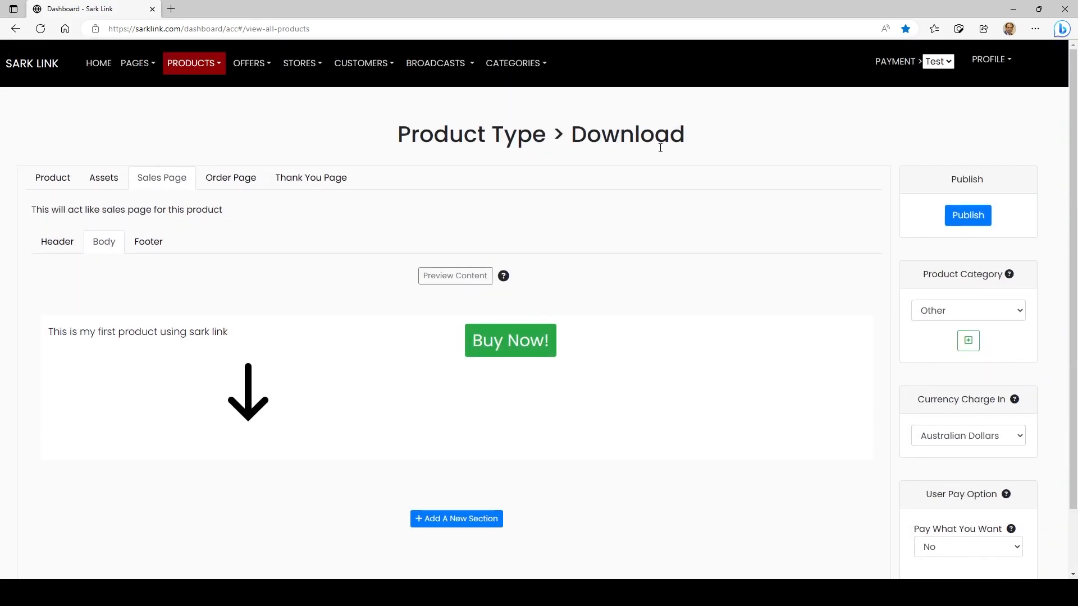
pyautogui.click(225, 184)
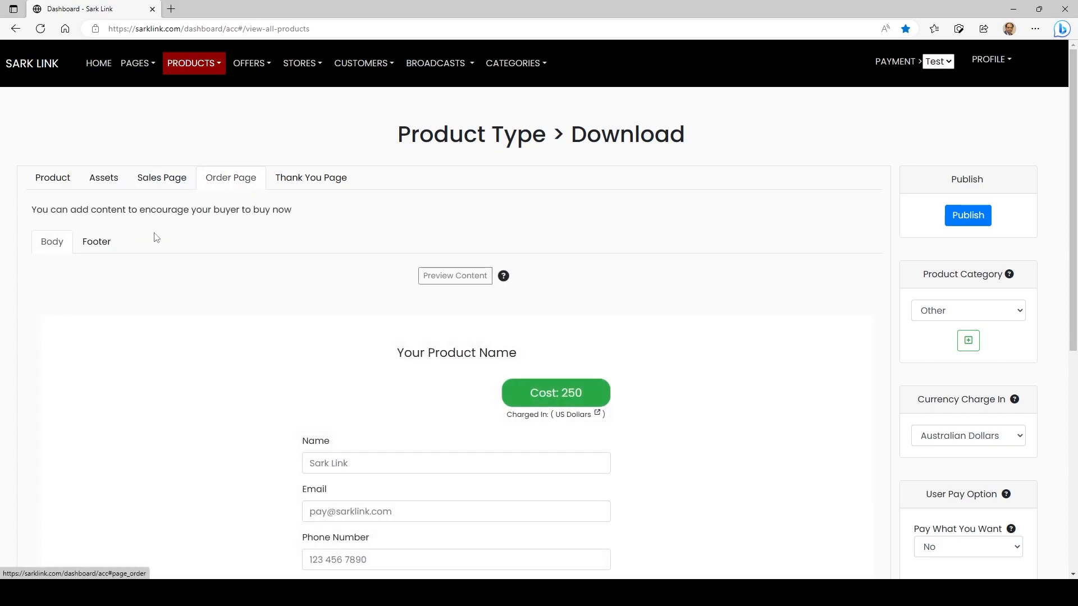
pyautogui.scroll(-2, 850, 229)
pyautogui.scroll(-2, 850, 230)
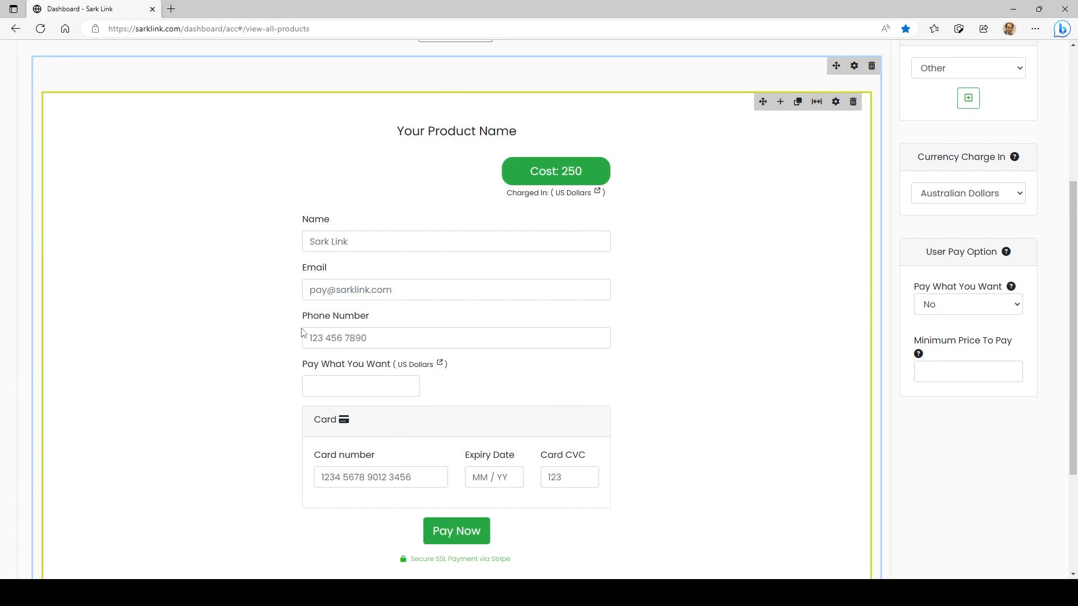
pyautogui.scroll(4, 303, 331)
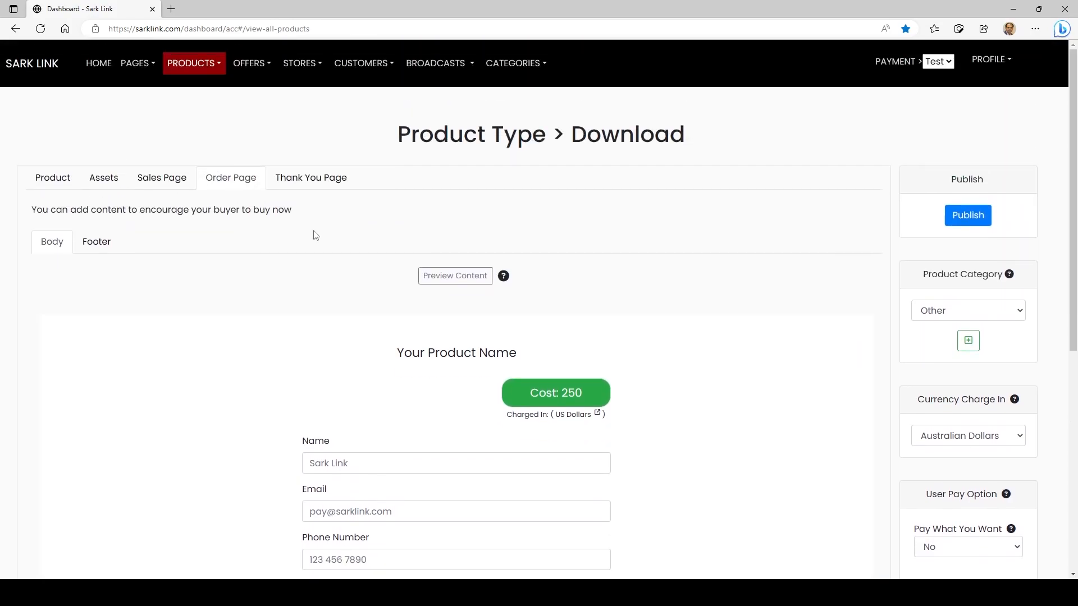
pyautogui.click(298, 177)
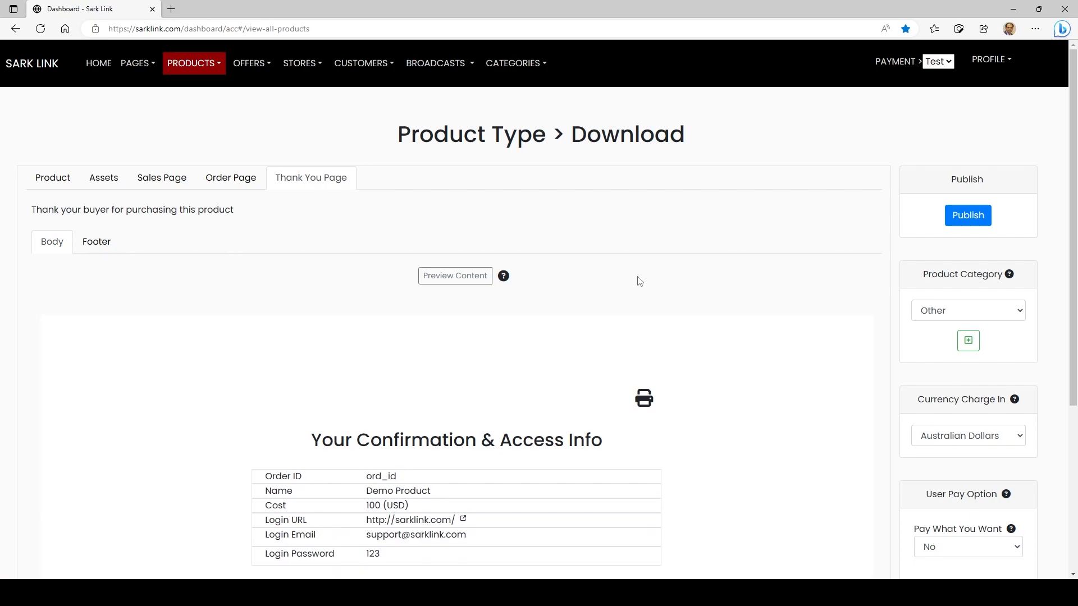
pyautogui.click(235, 180)
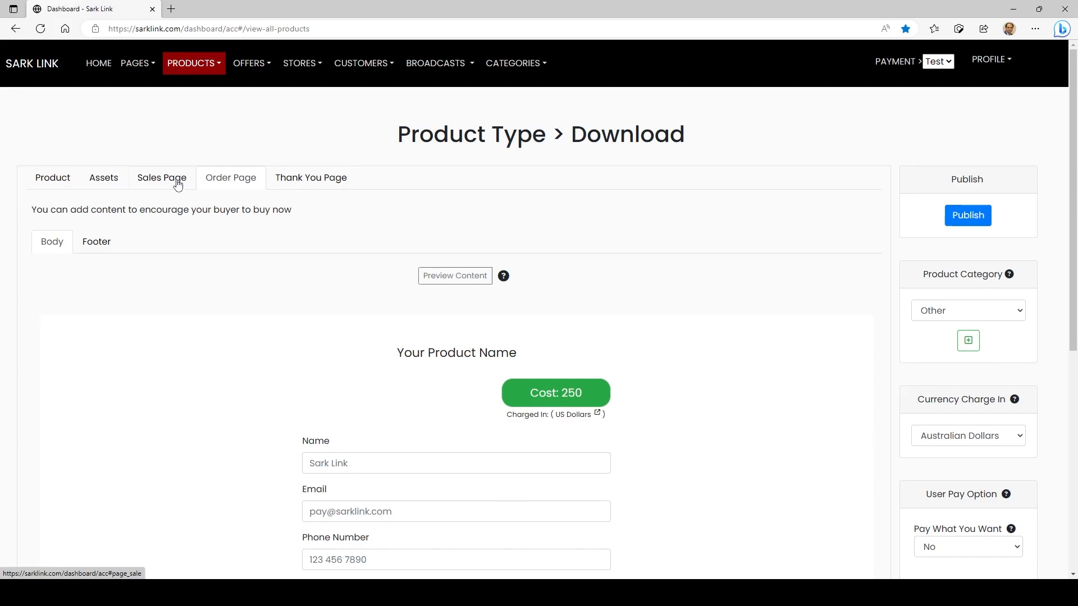
# Create a pixel code named "1" with code "1" for the sales page footer, save it and insert it
pyautogui.click(155, 180)
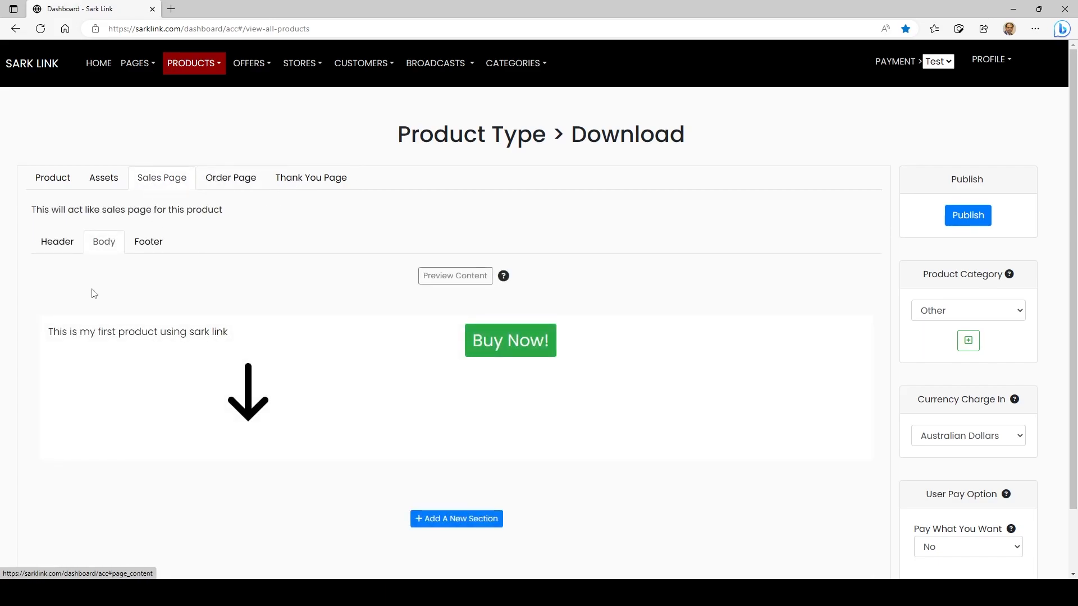
pyautogui.click(157, 246)
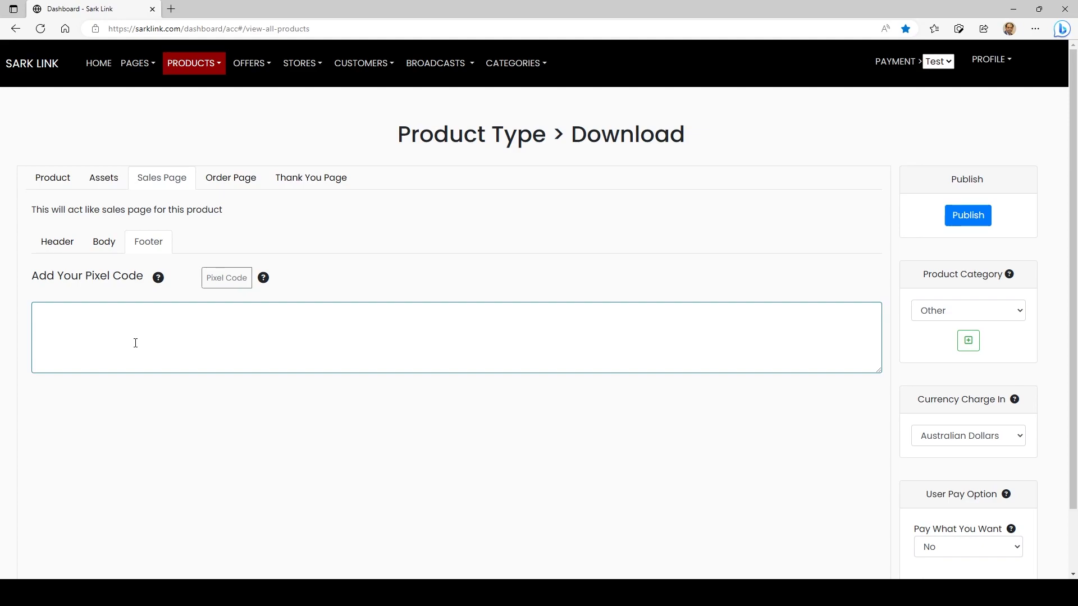
pyautogui.click(227, 279)
pyautogui.click(371, 175)
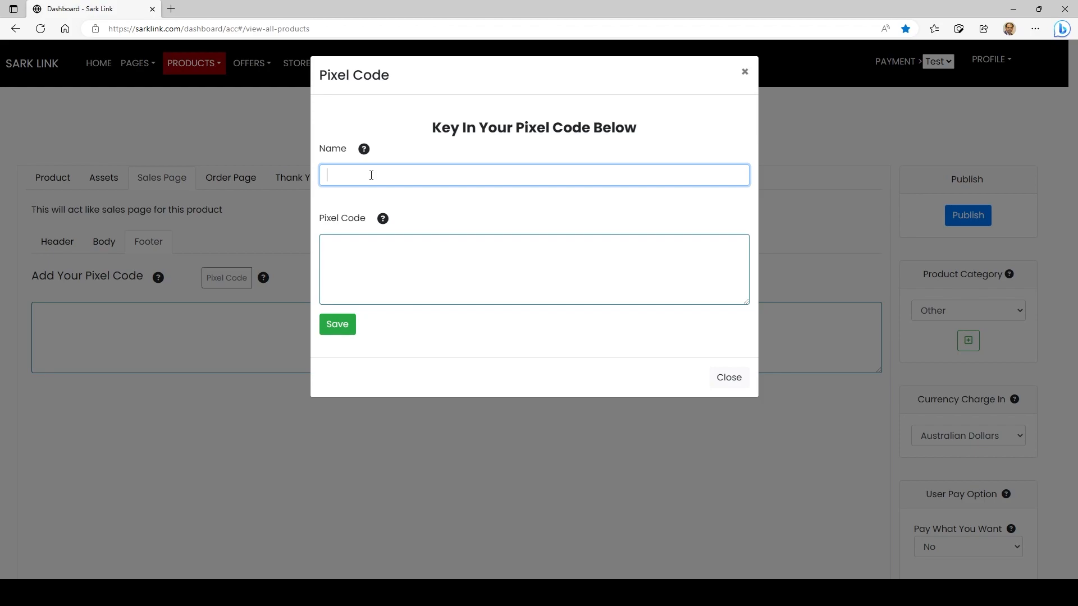
pyautogui.write('1')
pyautogui.click(356, 260)
pyautogui.write('1')
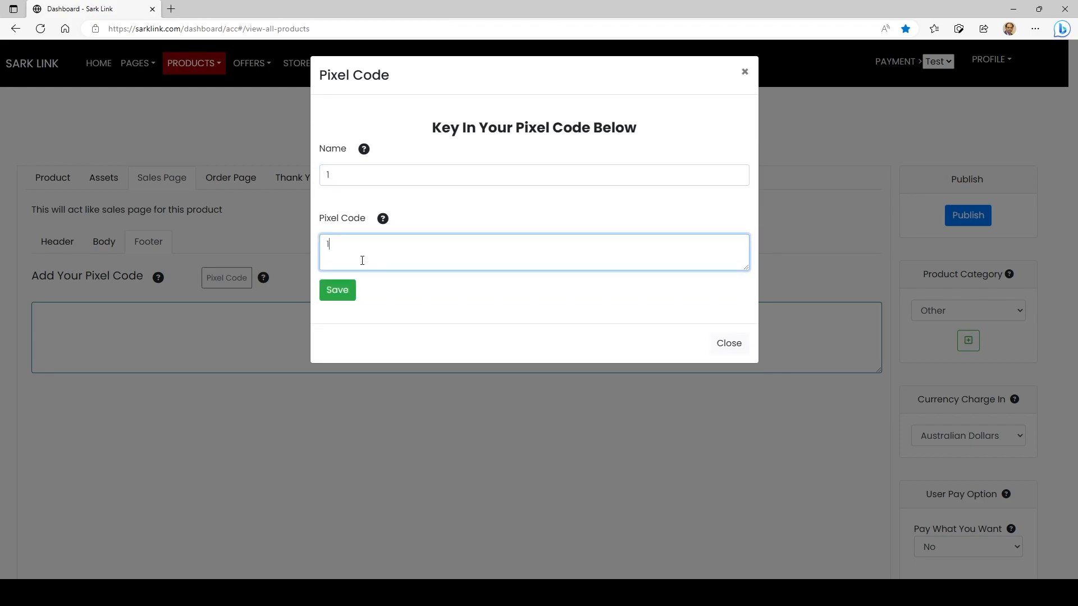
pyautogui.click(338, 294)
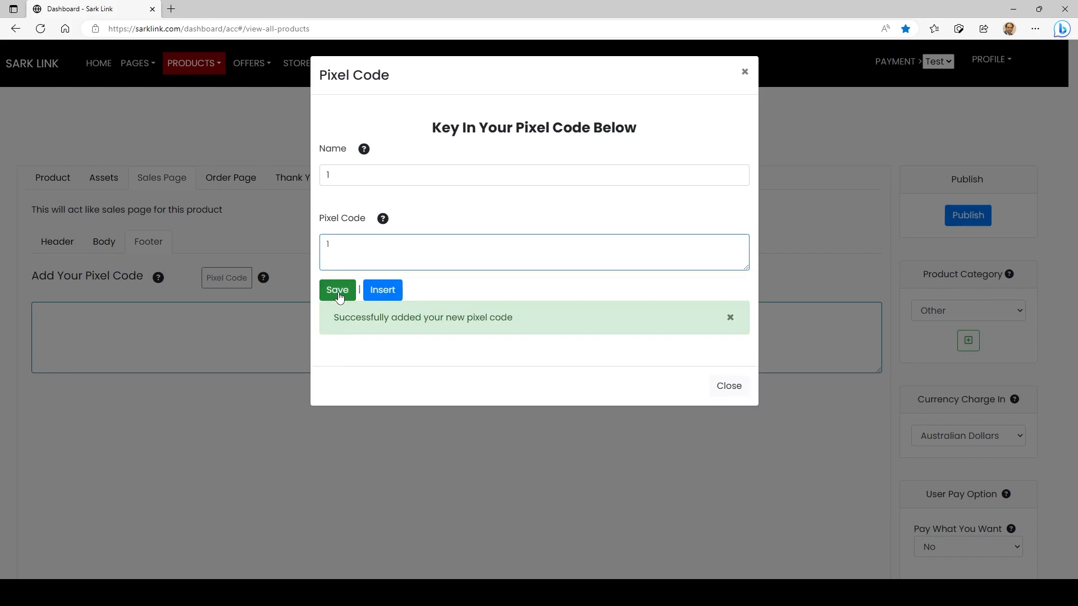
pyautogui.click(384, 296)
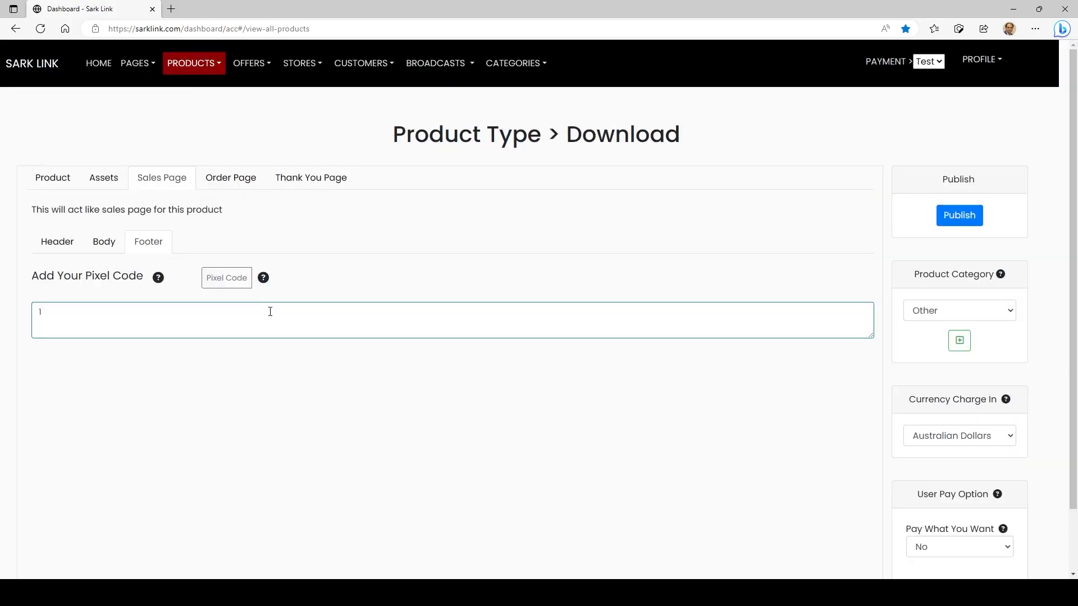
pyautogui.doubleClick(39, 312)
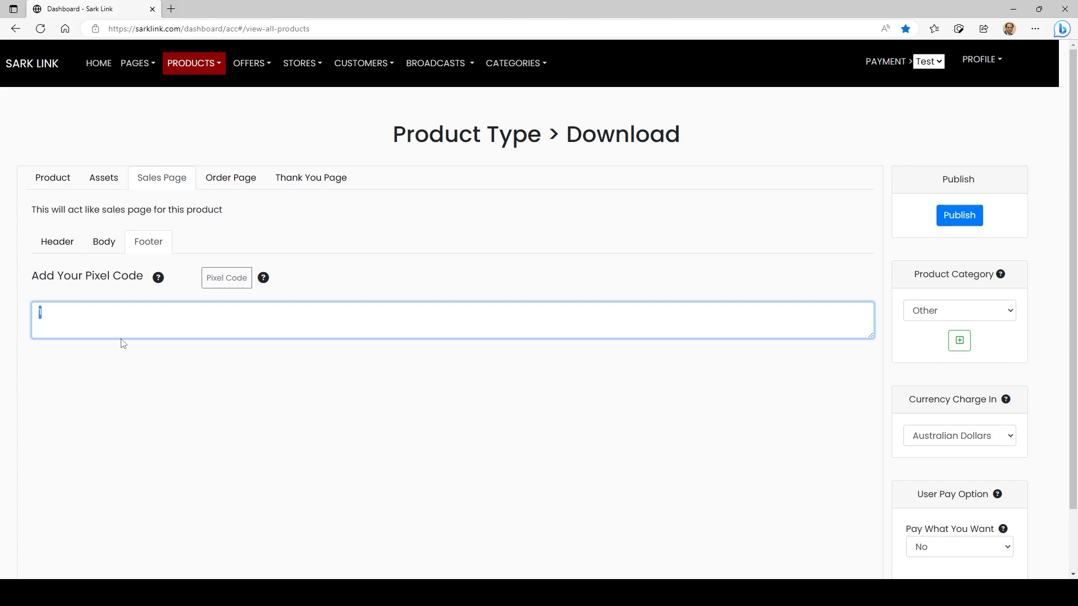
pyautogui.click(334, 287)
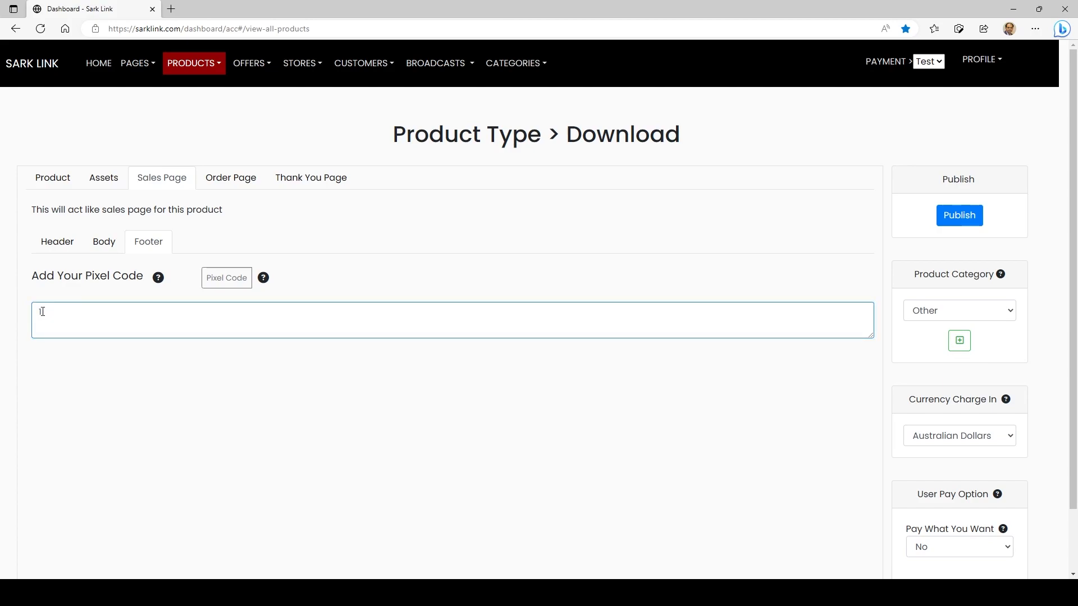
# Save a new pixel named "2" with code "2" and insert it from the pixel list into the sales page footer
pyautogui.click(227, 280)
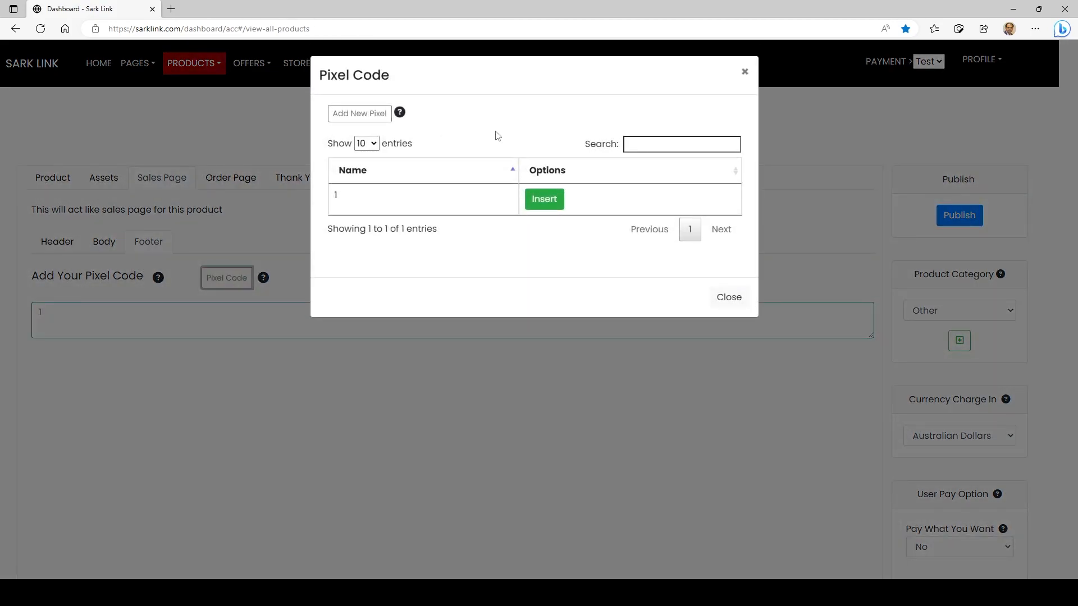
pyautogui.click(359, 114)
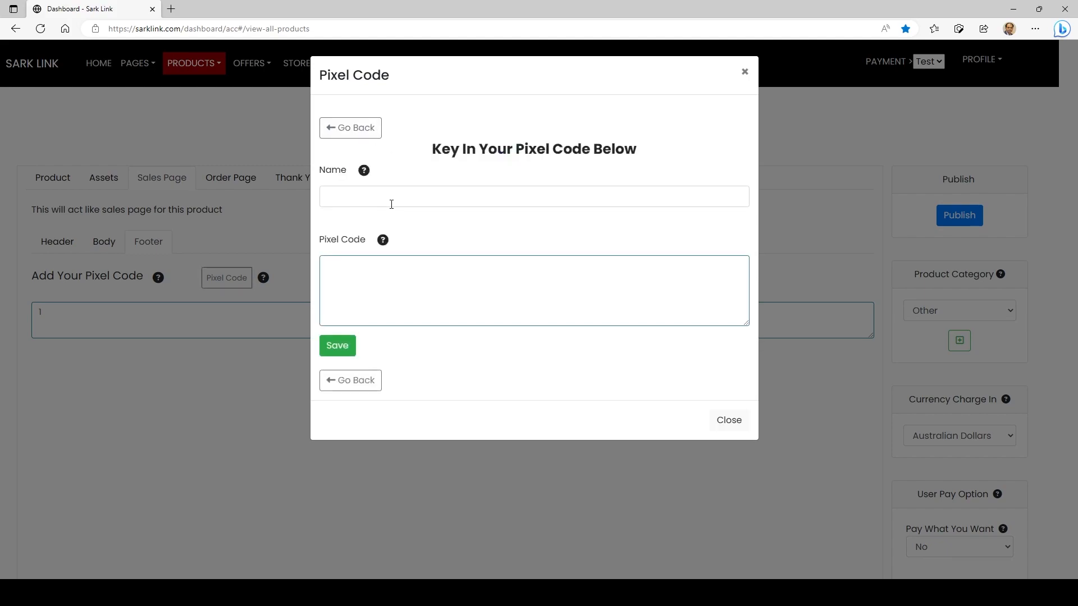
pyautogui.click(384, 196)
pyautogui.write('2')
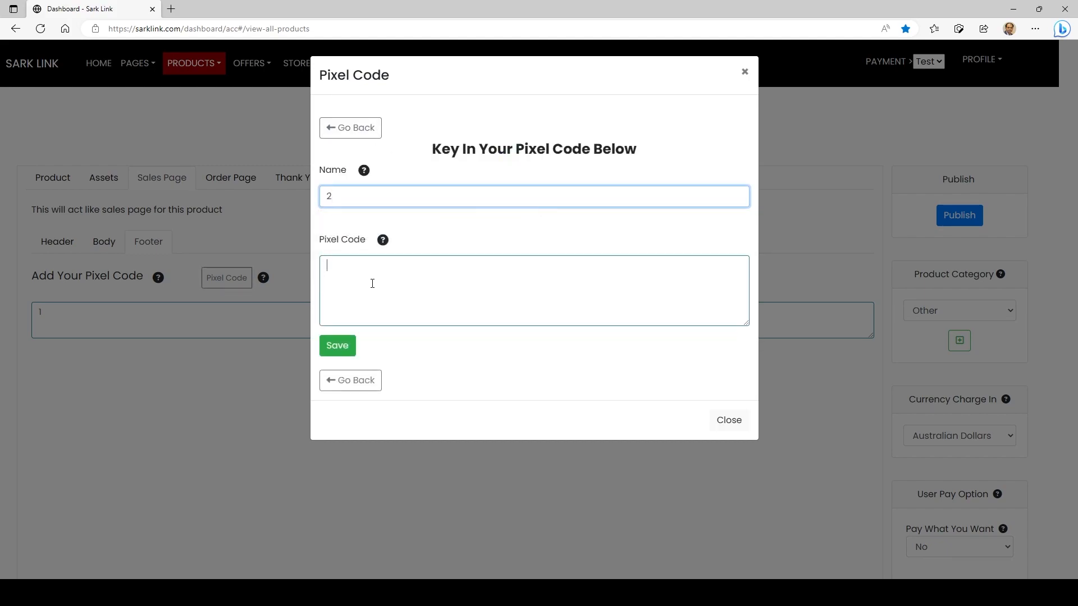
pyautogui.click(370, 285)
pyautogui.write('2')
pyautogui.click(337, 312)
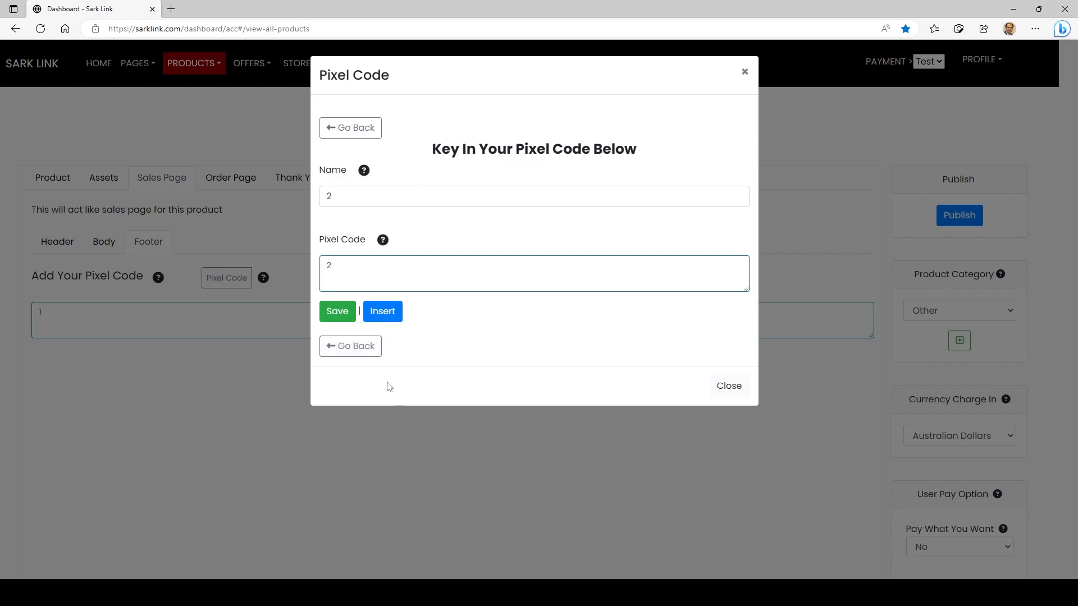
pyautogui.click(351, 346)
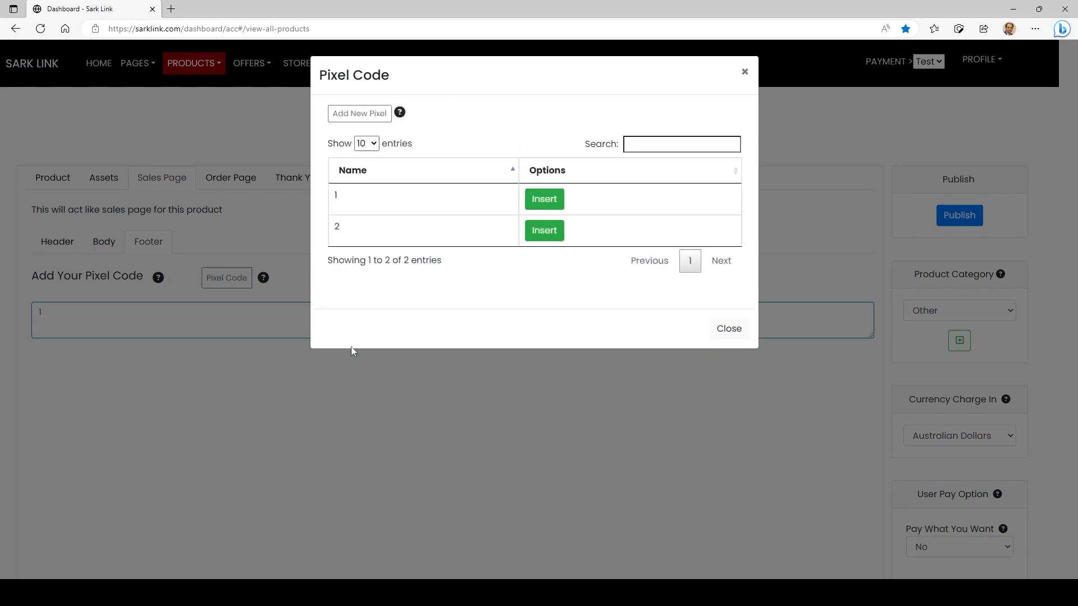
pyautogui.click(547, 234)
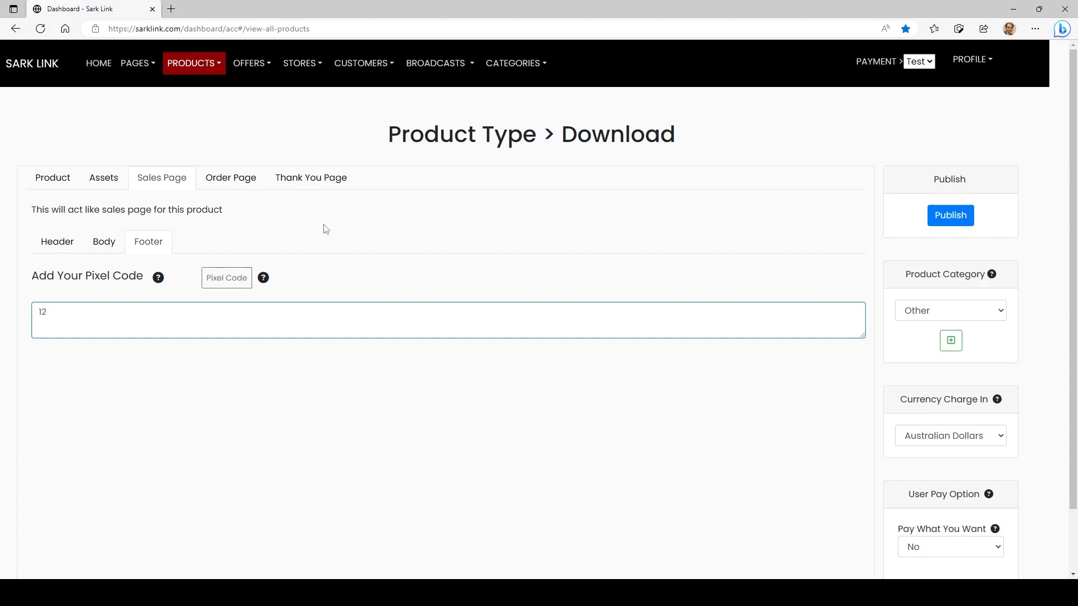
# Publish the product and open its live sales page
pyautogui.click(962, 217)
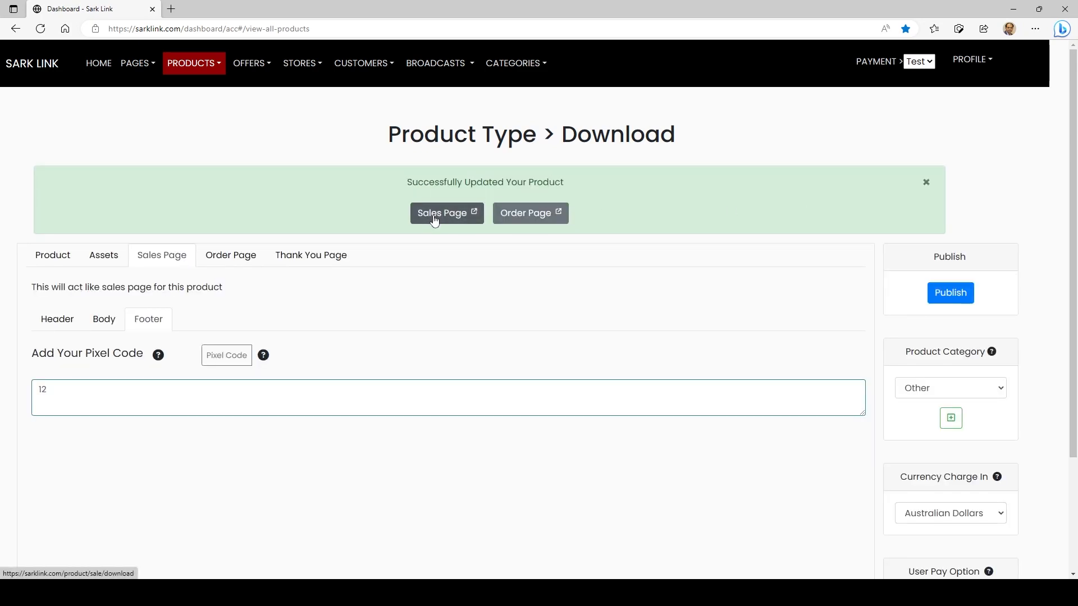
pyautogui.click(434, 218)
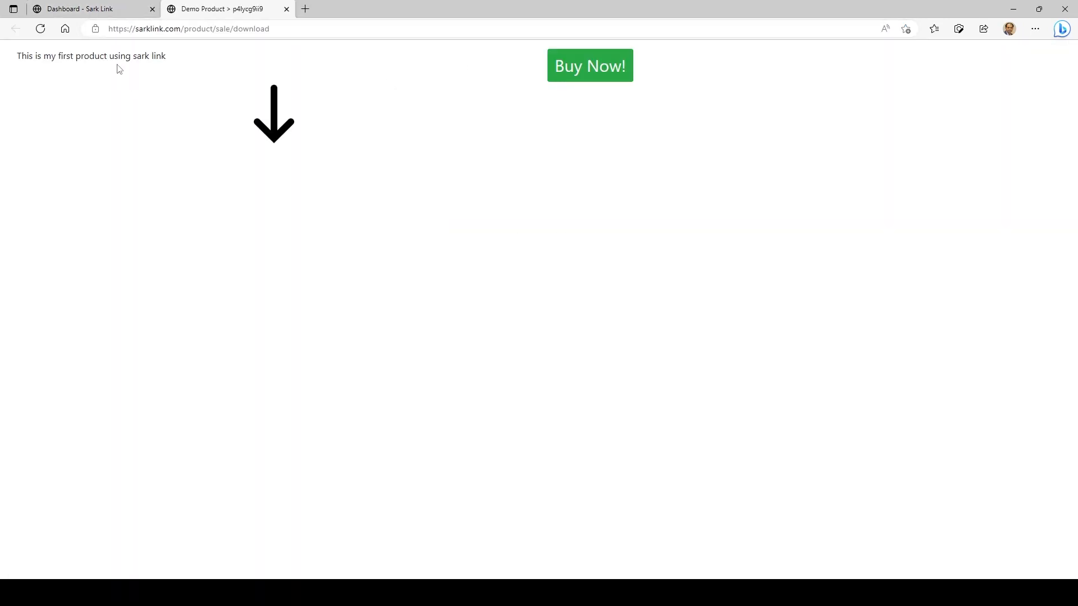
# Check the sales page's text and image and proceed to the product's order page
pyautogui.moveTo(51, 56); pyautogui.dragTo(283, 132)
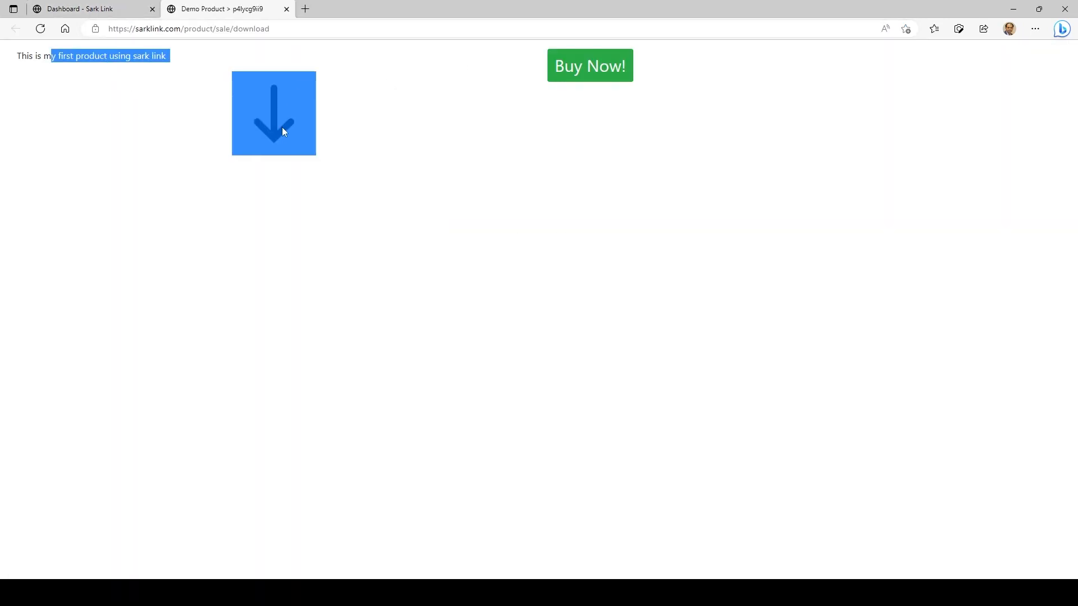
pyautogui.click(520, 133)
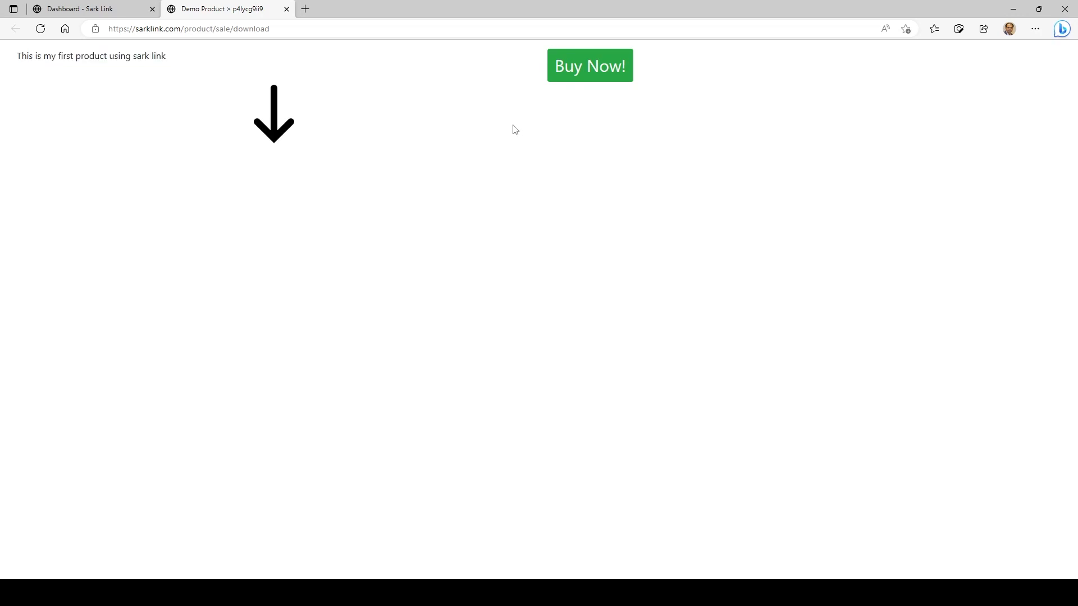
pyautogui.click(596, 68)
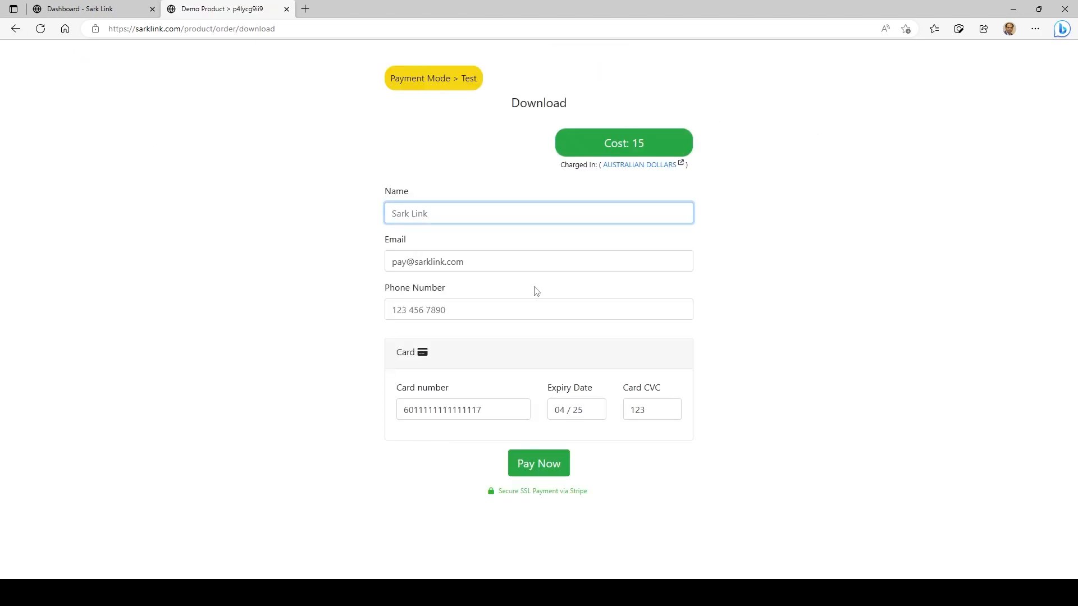
# Enter the customer's name and e-mail on the order form and submit the test payment with the prefilled card
pyautogui.write('Customer 21')
pyautogui.click(406, 262)
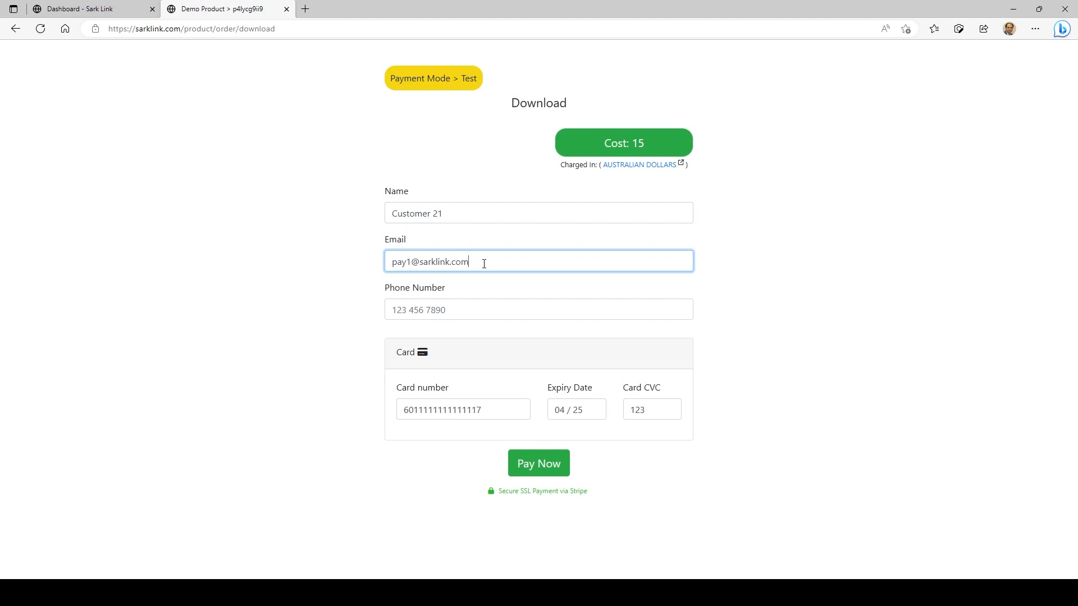
pyautogui.moveTo(484, 264); pyautogui.dragTo(161, 251)
pyautogui.click(186, 252)
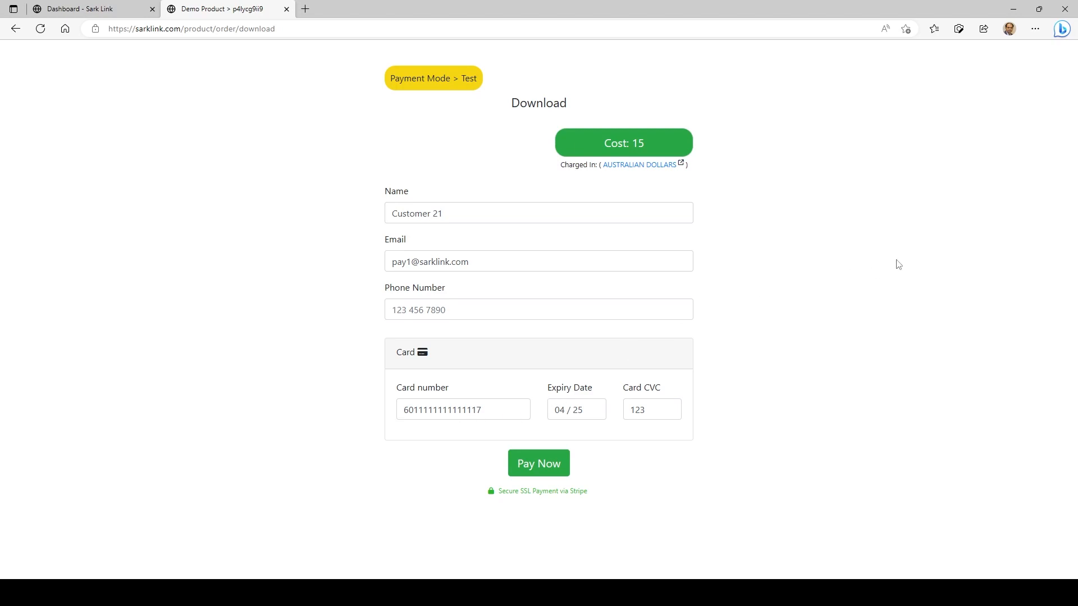
pyautogui.doubleClick(464, 77)
pyautogui.click(552, 466)
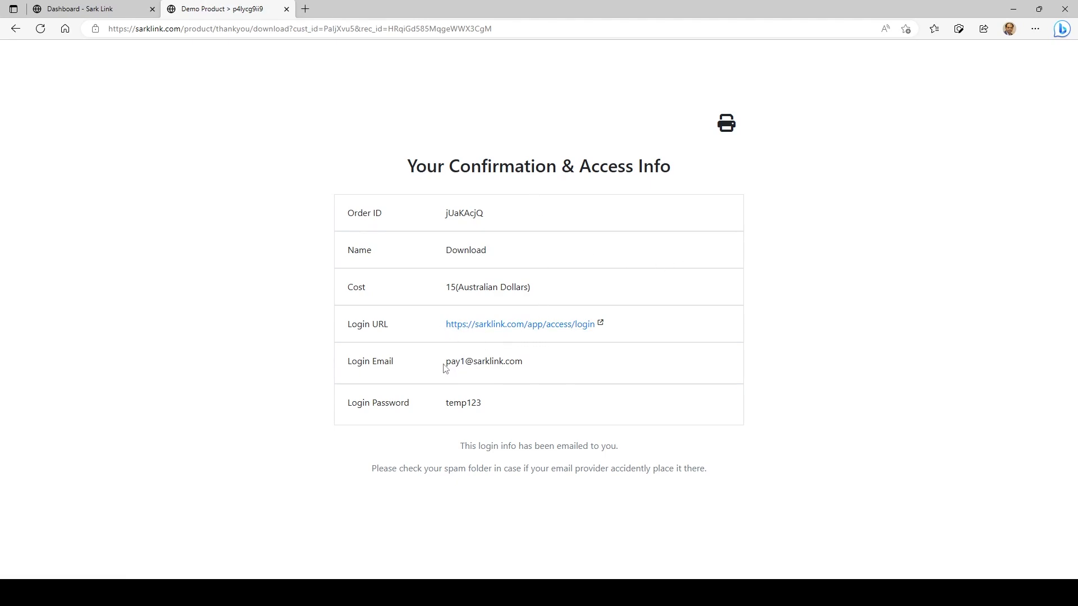
# Check the login e-mail and password on the order confirmation and open the customer login page from its login URL
pyautogui.moveTo(445, 362); pyautogui.dragTo(498, 362)
pyautogui.moveTo(449, 408); pyautogui.dragTo(479, 405)
pyautogui.click(481, 409)
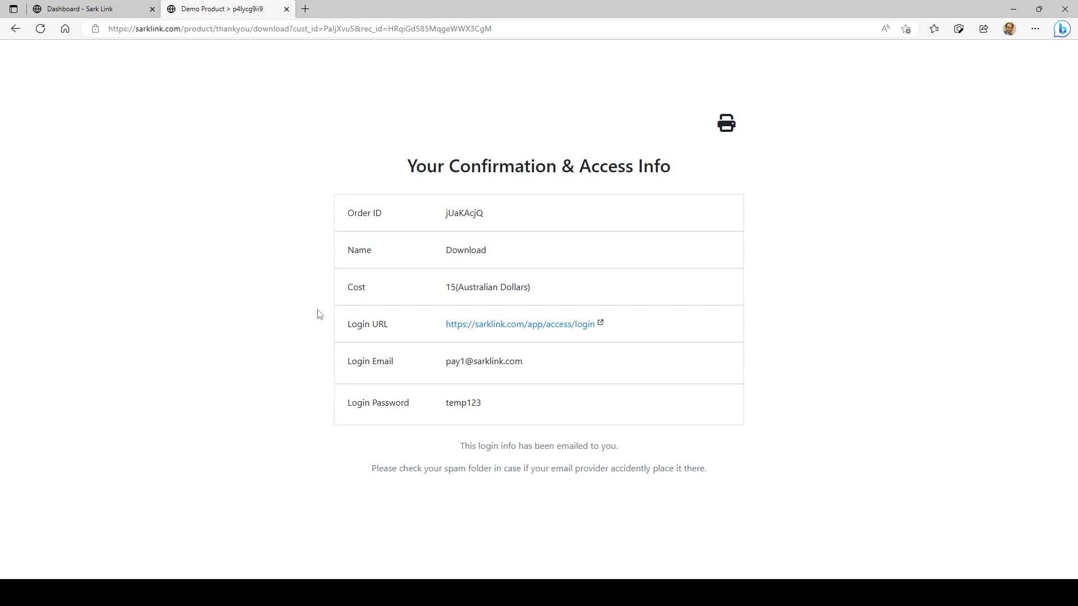
pyautogui.click(517, 324)
pyautogui.click(496, 177)
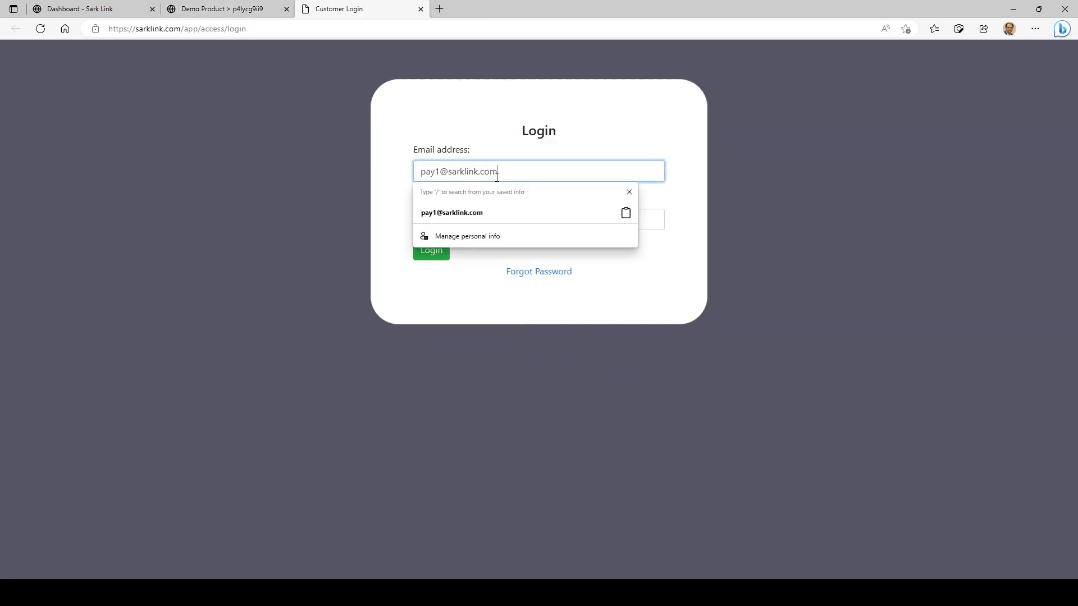
pyautogui.click(328, 186)
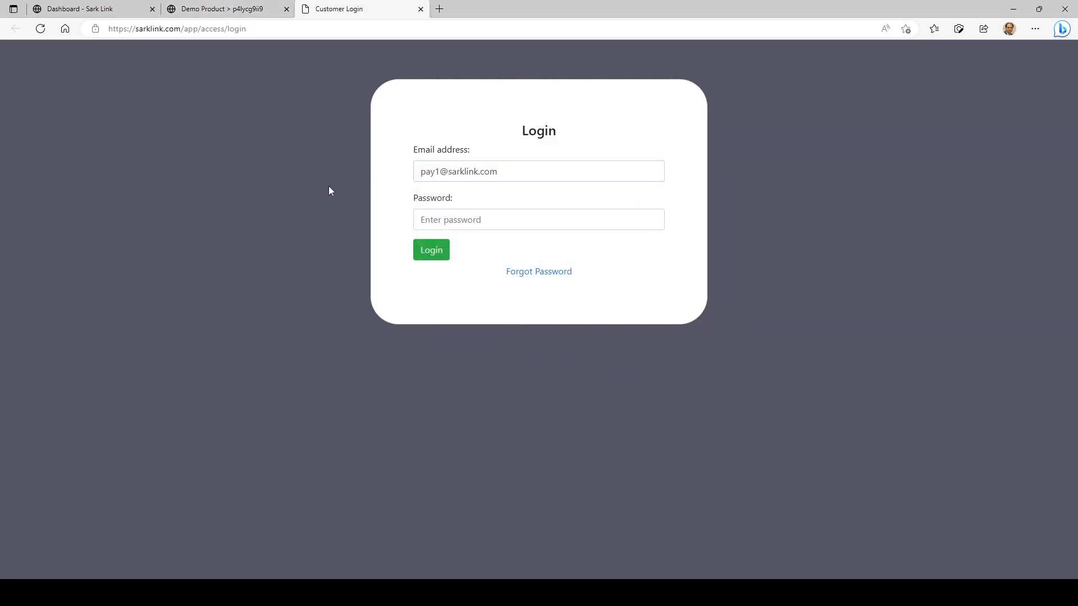
# Copy the login password from the confirmation page, log in with it as the customer and decline saving it in the browser
pyautogui.click(231, 8)
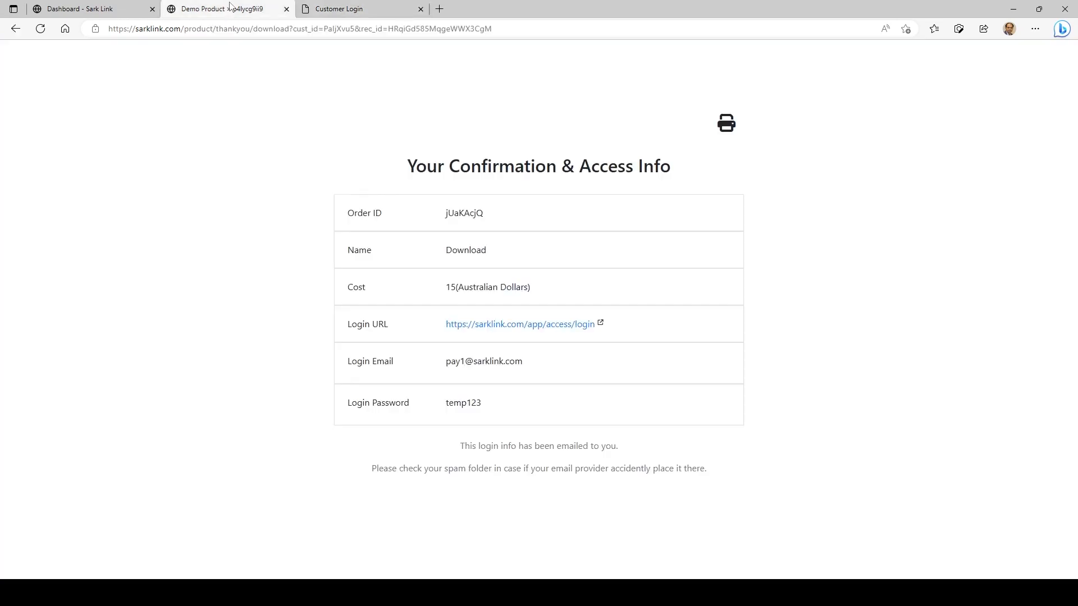
pyautogui.moveTo(443, 403); pyautogui.dragTo(482, 403)
pyautogui.click(338, 9)
pyautogui.click(465, 225)
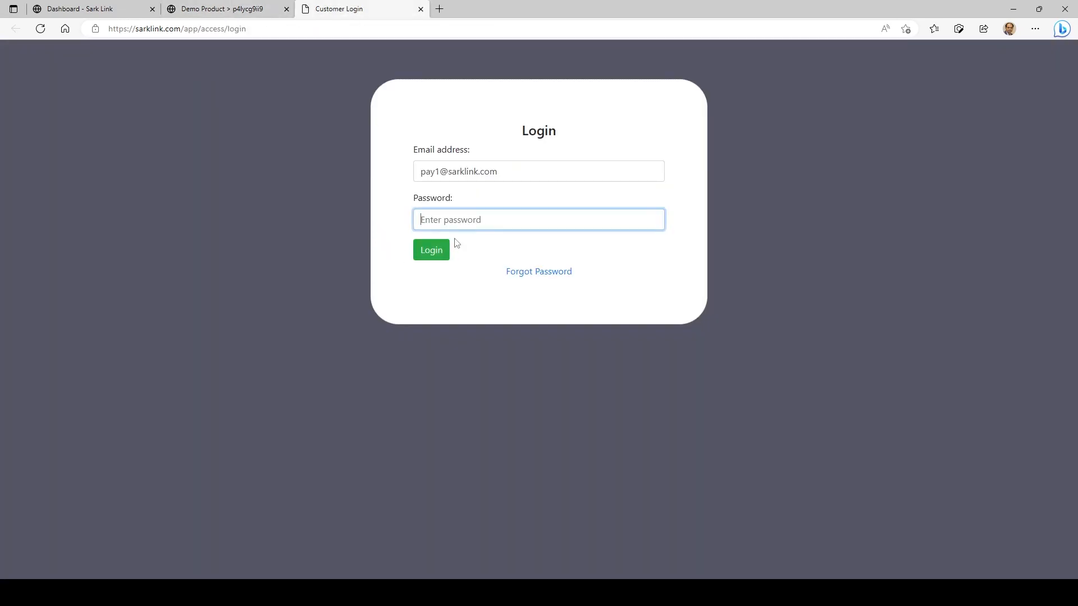
pyautogui.hotkey('ctrl', 'v')
pyautogui.click(430, 255)
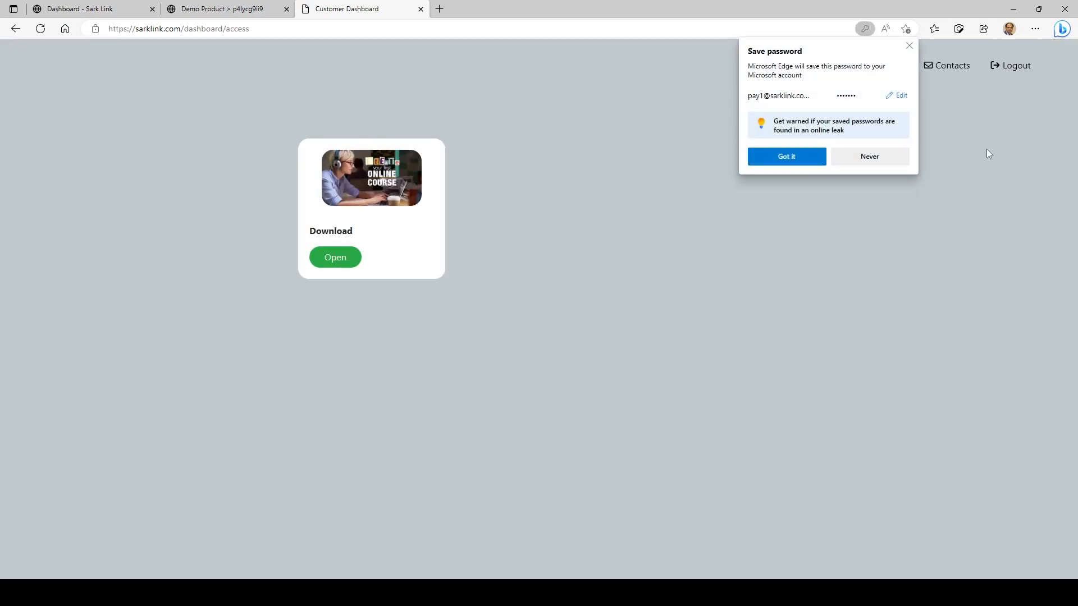
pyautogui.click(892, 162)
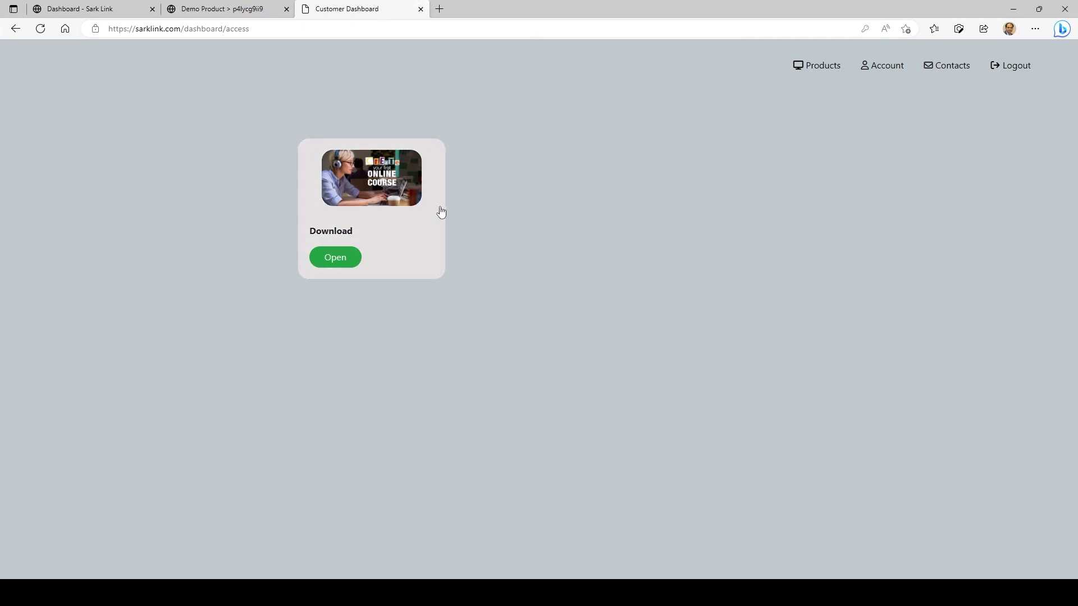
# Compare the feature image in the product's sales page header settings with the product card on the customer dashboard
pyautogui.click(209, 7)
pyautogui.click(76, 7)
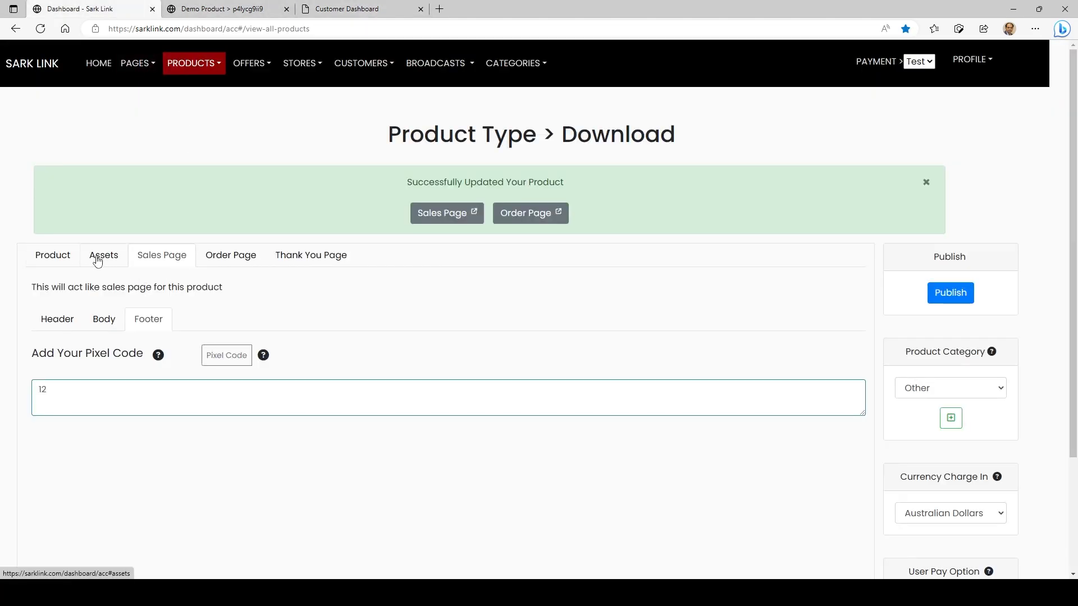
pyautogui.click(58, 319)
pyautogui.scroll(-3, 67, 421)
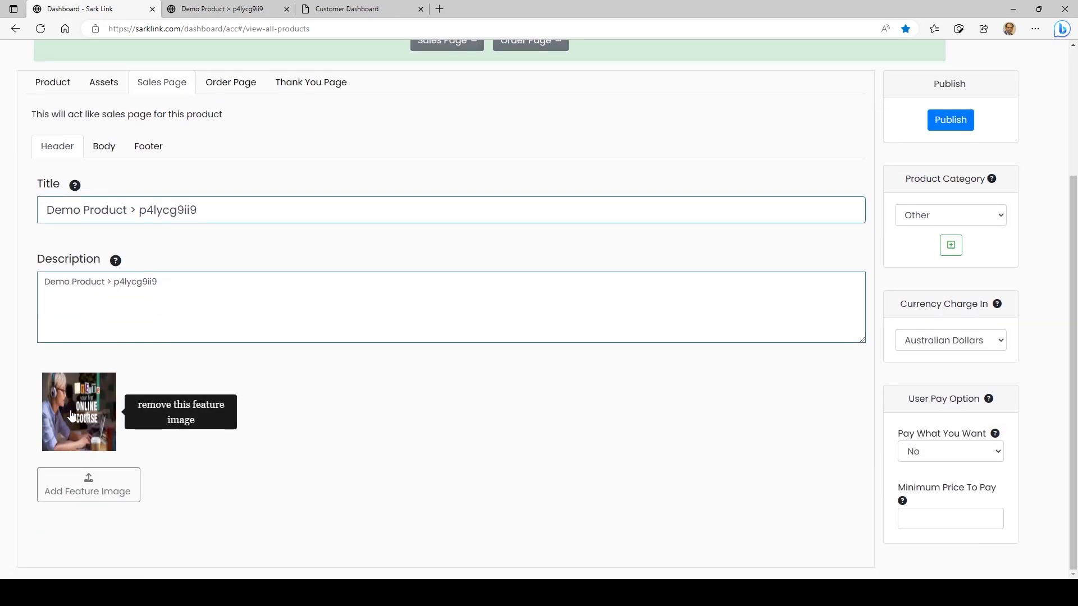
pyautogui.click(299, 6)
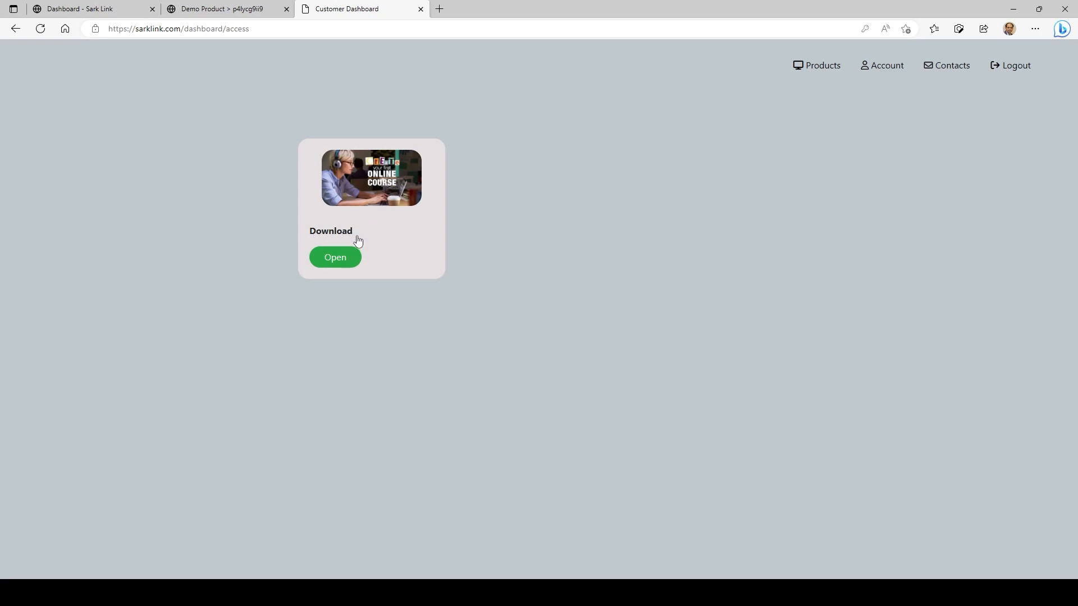
# Rename the product as "Photoshop Action Download" and publish the change
pyautogui.click(84, 8)
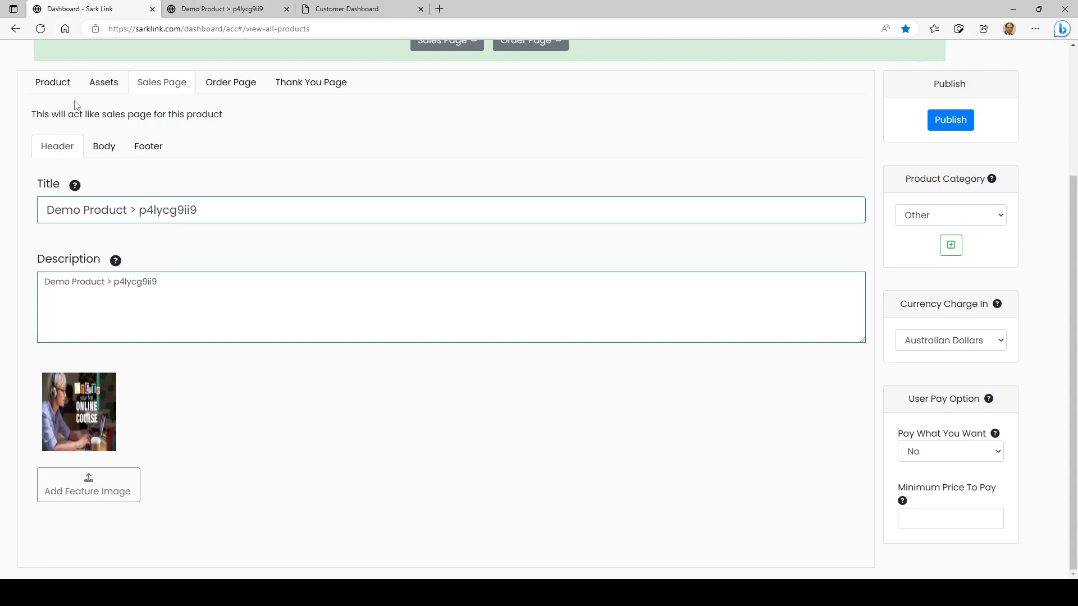
pyautogui.click(58, 87)
pyautogui.click(129, 163)
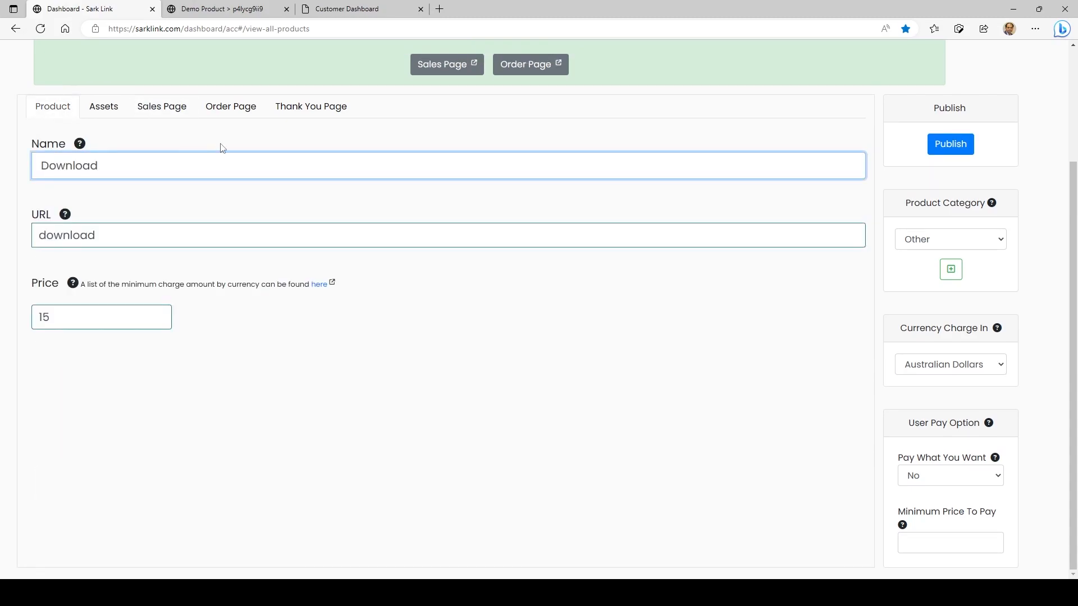
pyautogui.write('Photo')
pyautogui.press('BackSpace')
pyautogui.press('BackSpace')
pyautogui.press('BackSpace')
pyautogui.press('BackSpace')
pyautogui.press('BackSpace')
pyautogui.write('hotosop')
pyautogui.press('BackSpace')
pyautogui.press('BackSpace')
pyautogui.write('hp')
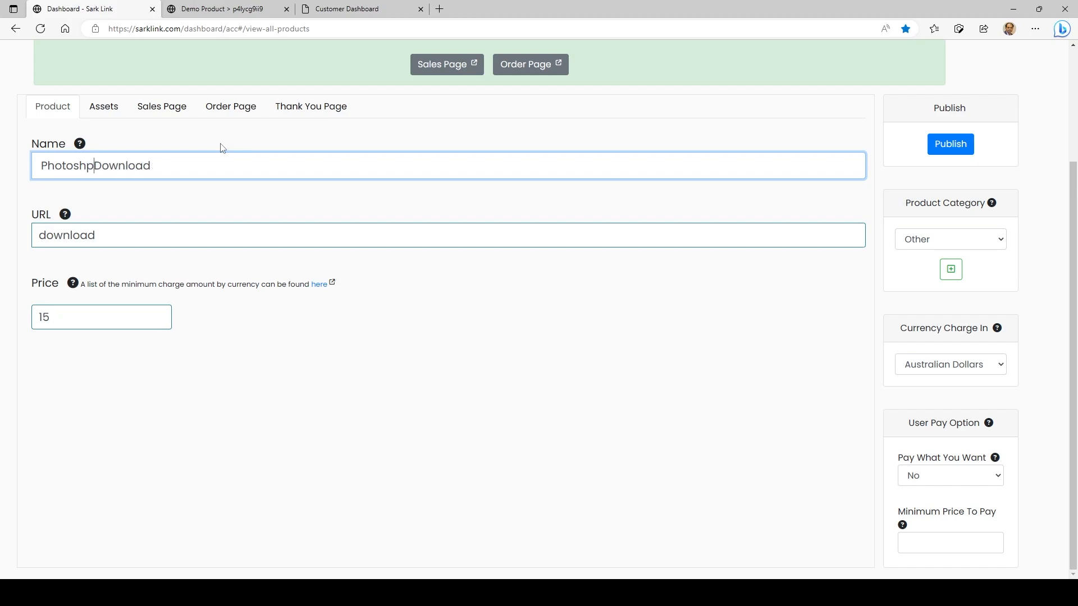
pyautogui.press('BackSpace')
pyautogui.press('BackSpace')
pyautogui.write('op Action')
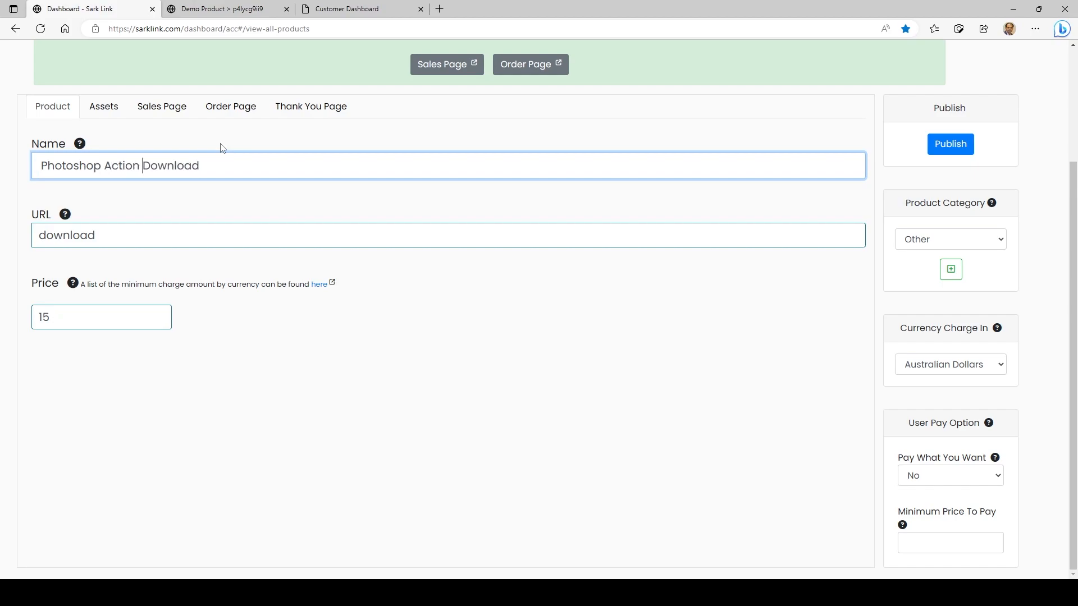
pyautogui.click(951, 144)
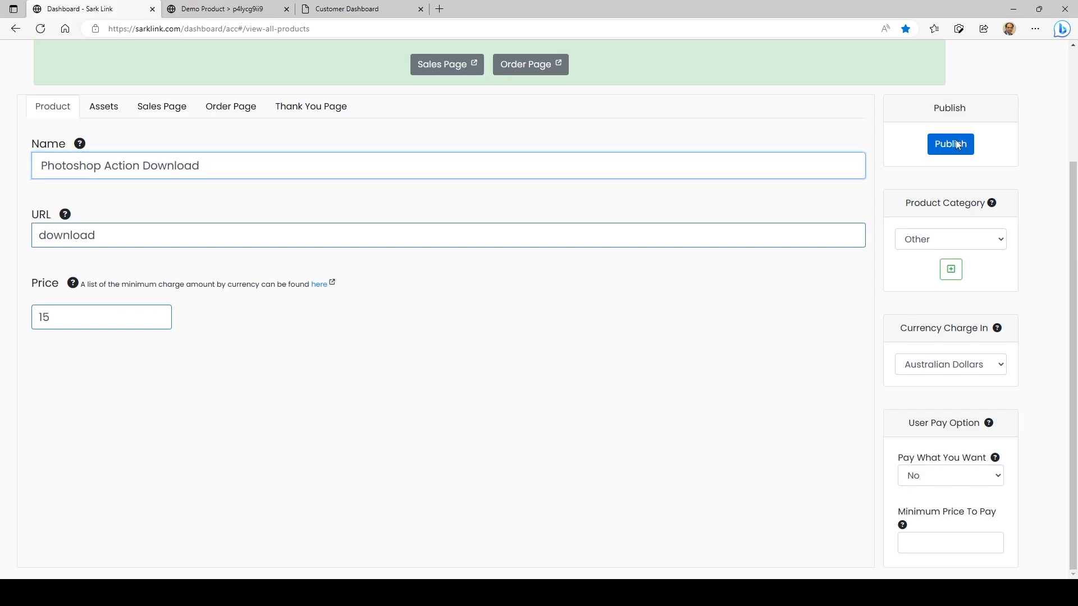
# Refresh the customer dashboard and look over the product card, the account info fields and the contact form
pyautogui.click(336, 7)
pyautogui.click(41, 30)
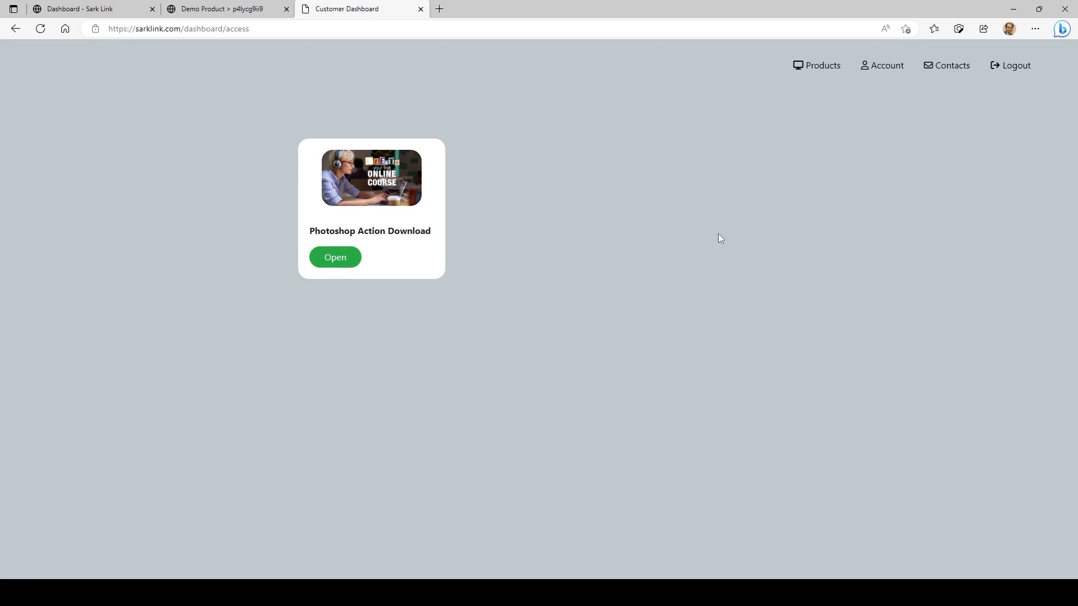
pyautogui.click(887, 71)
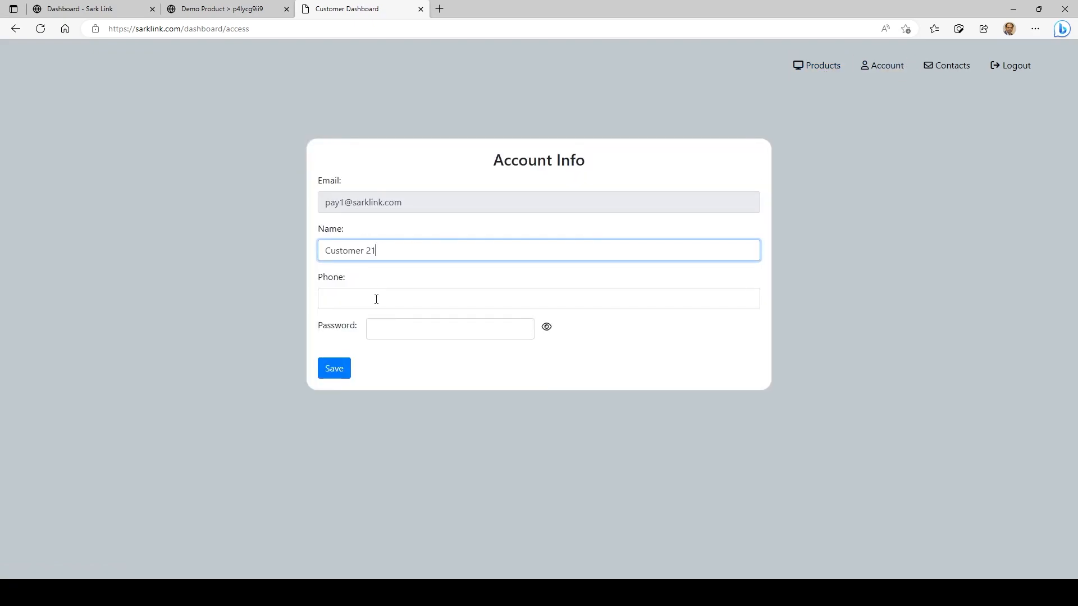
pyautogui.click(368, 304)
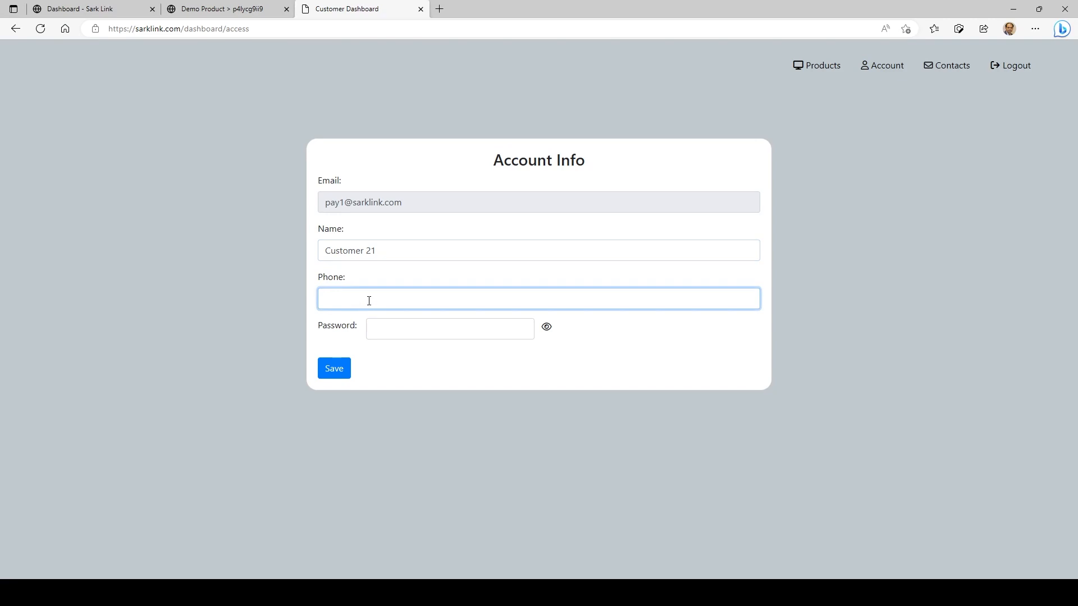
pyautogui.click(408, 329)
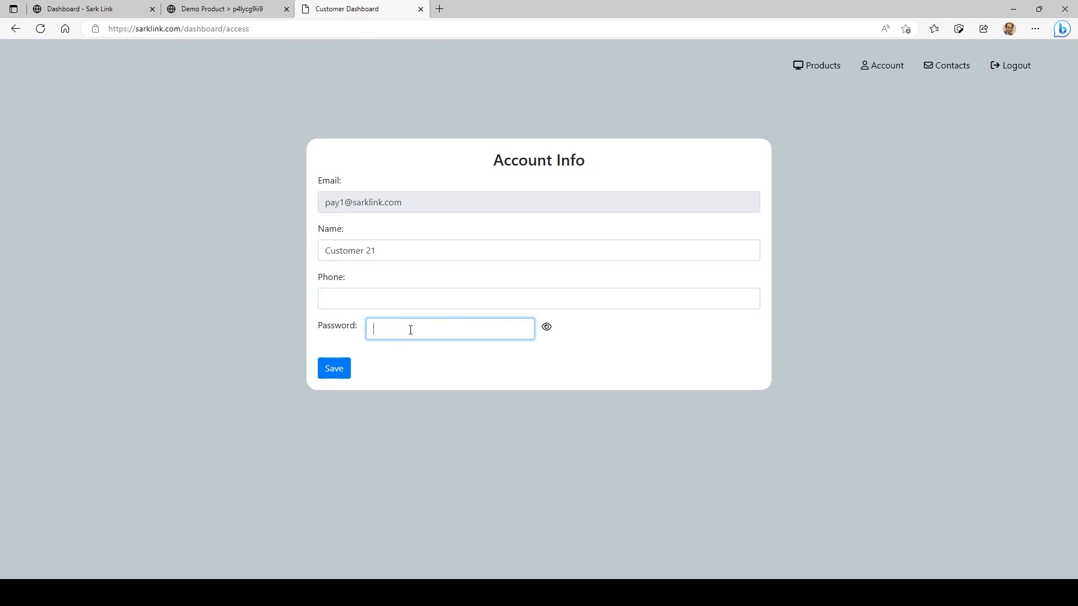
pyautogui.click(948, 75)
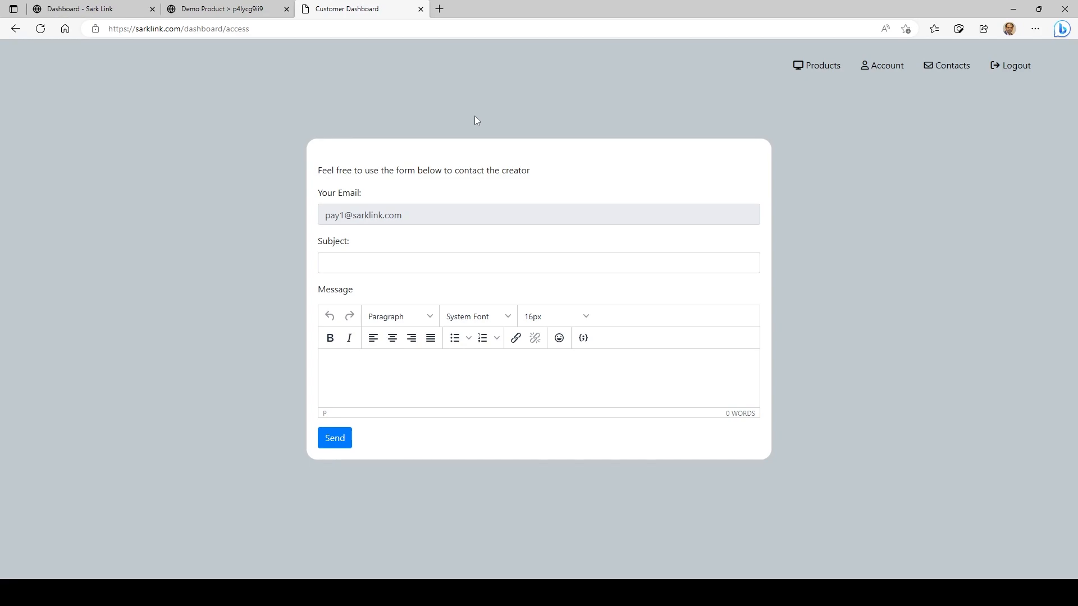
# Inspect the purchased product's download page and contact form as the customer, and return to the product editor
pyautogui.click(821, 70)
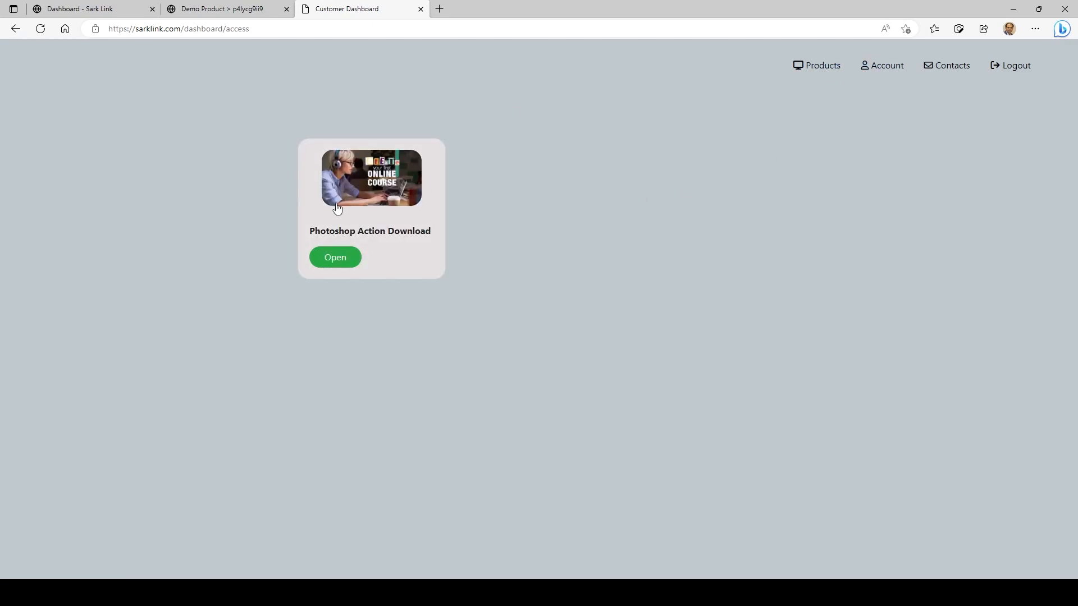
pyautogui.click(382, 204)
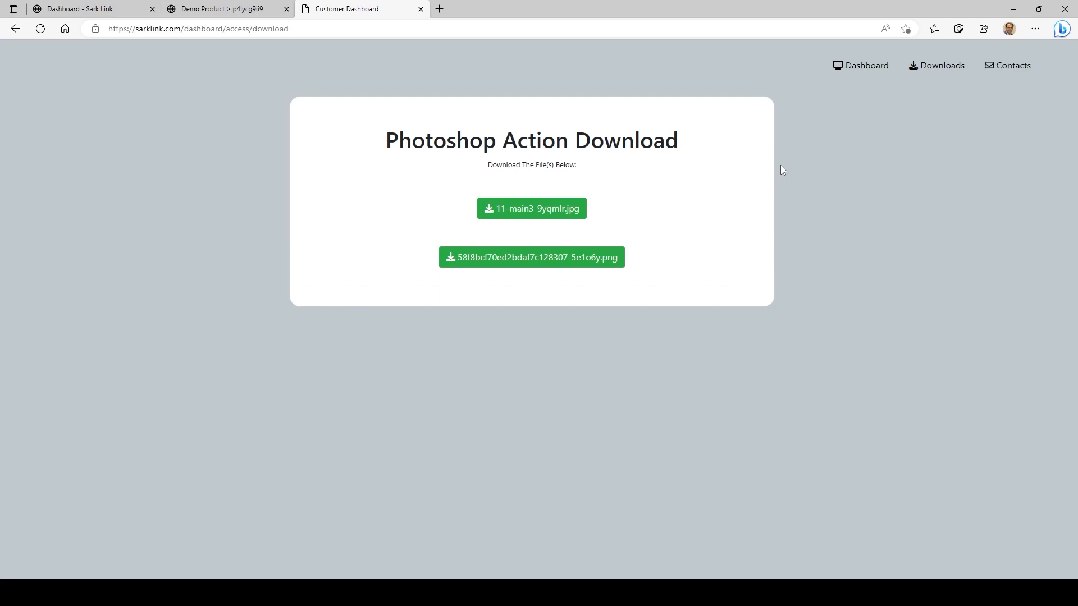
pyautogui.click(1025, 73)
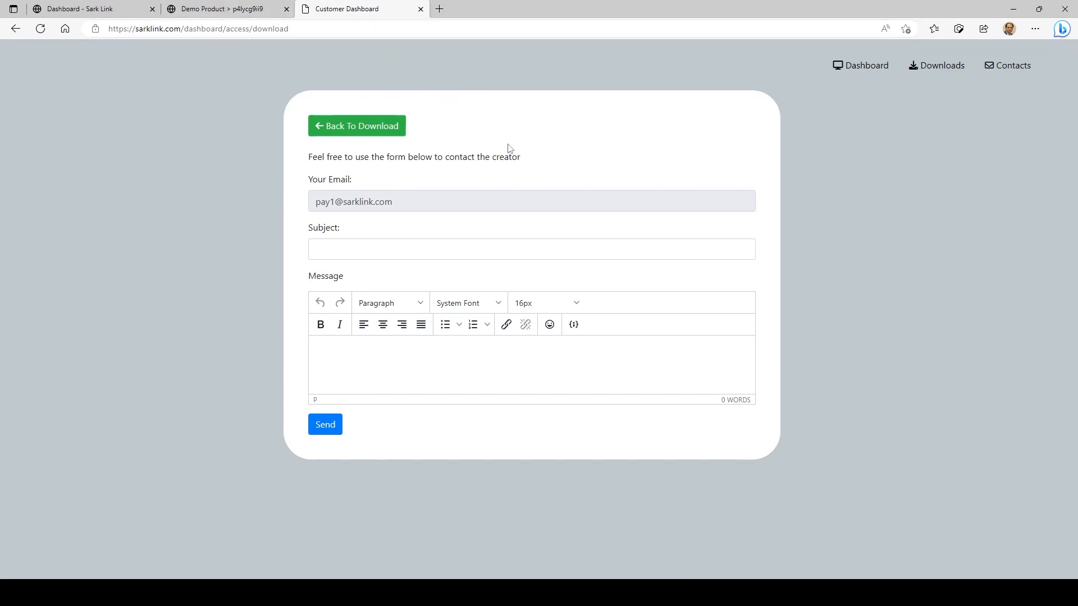
pyautogui.click(869, 67)
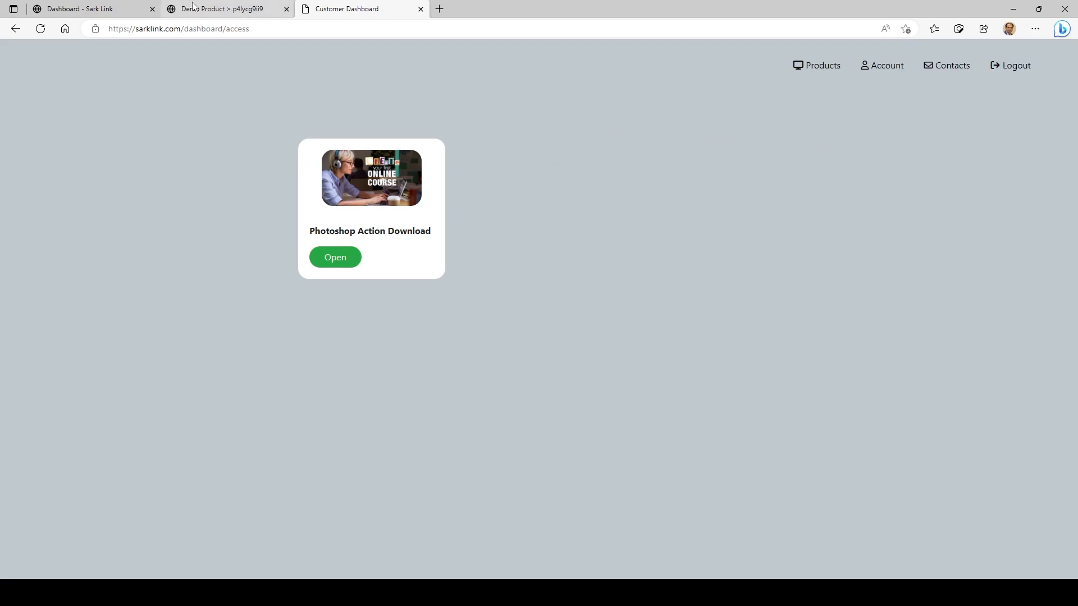
pyautogui.click(140, 9)
pyautogui.scroll(3, 337, 152)
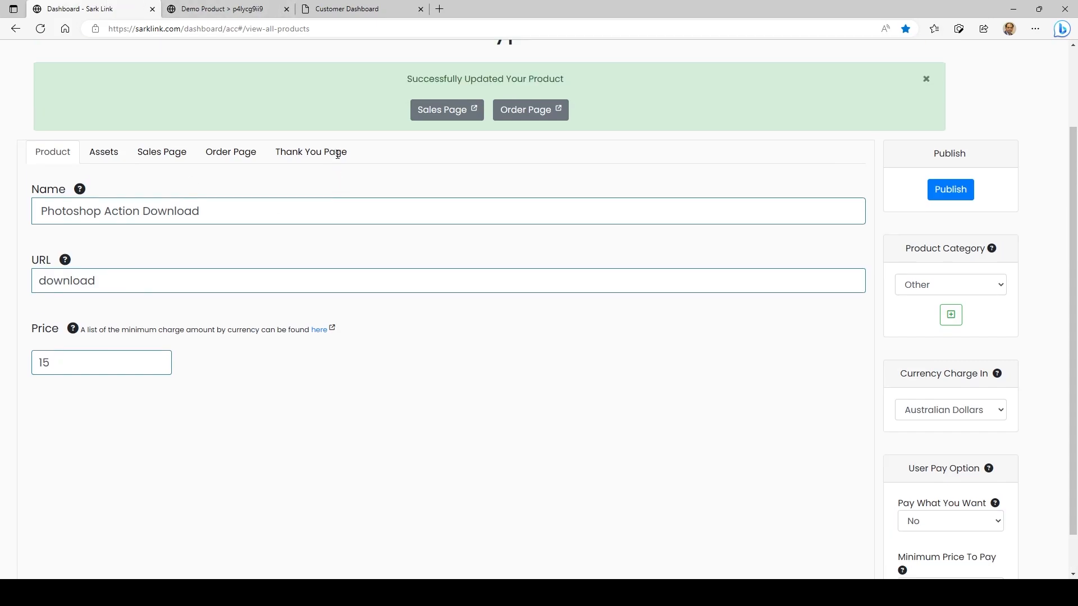